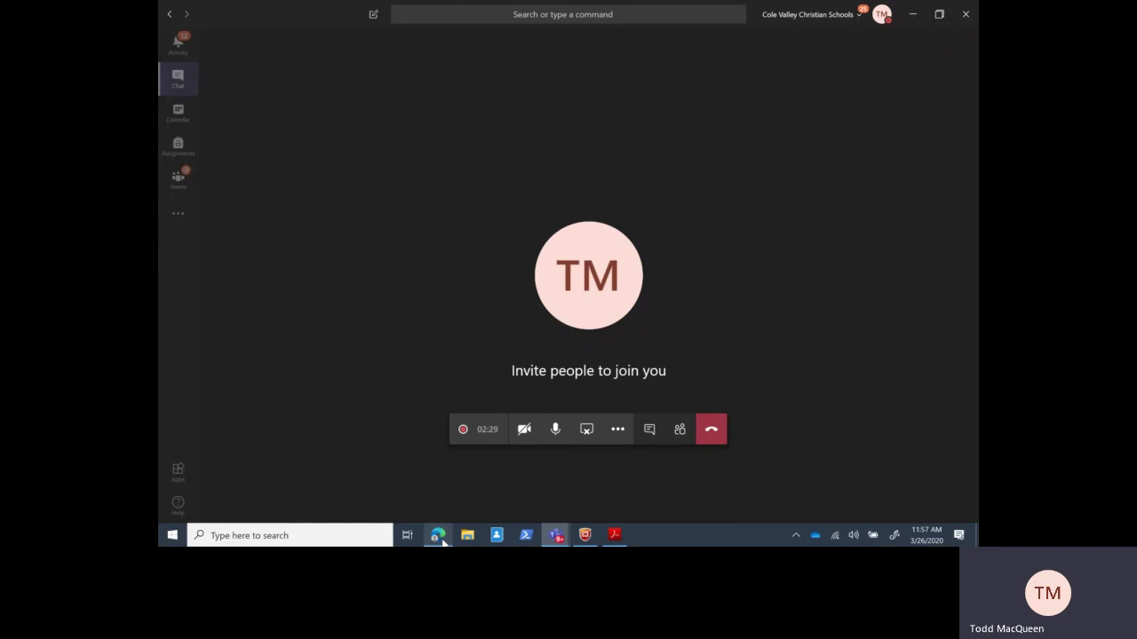
- Bring the school website window to the front
left_click(438, 536)
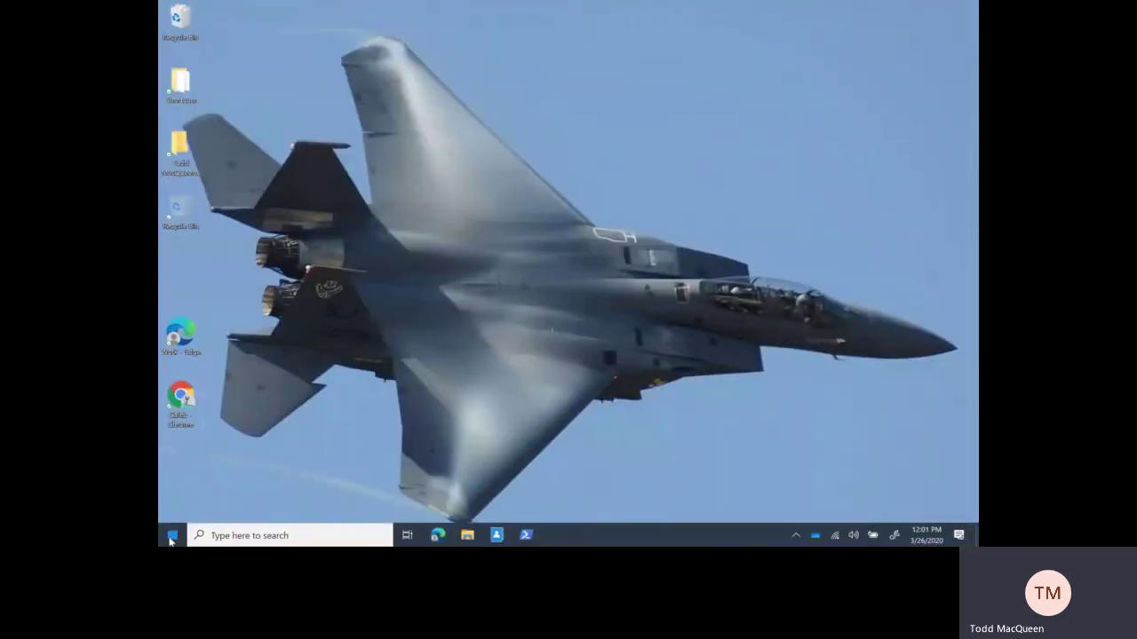
- Open the Windows Start menu
left_click(172, 535)
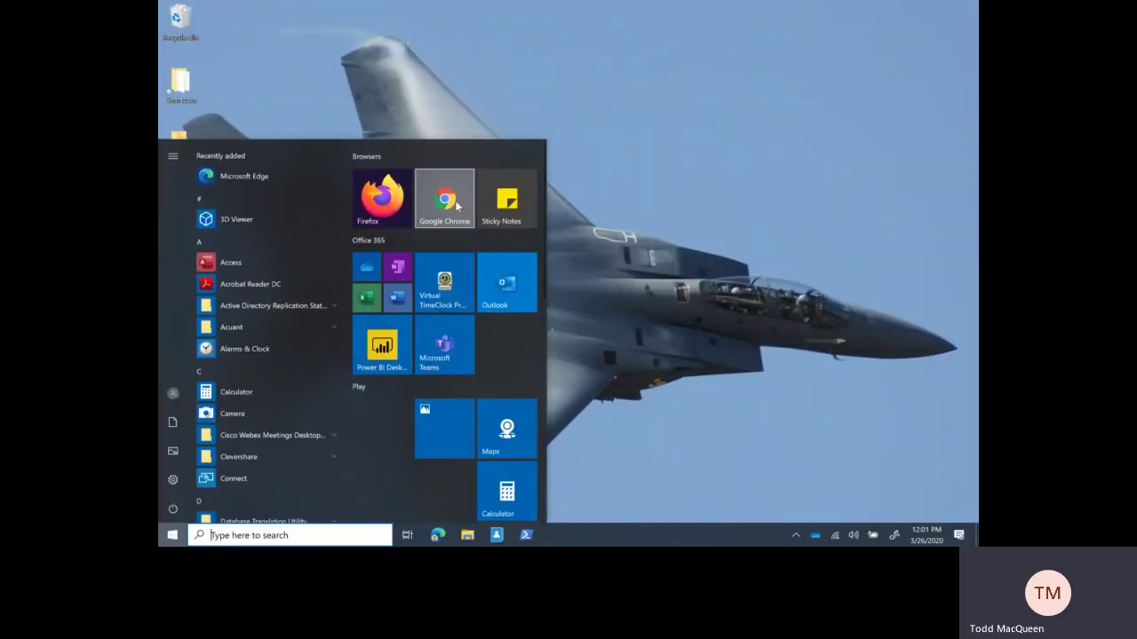
- Launch Google Chrome and go to office.com
left_click(444, 200)
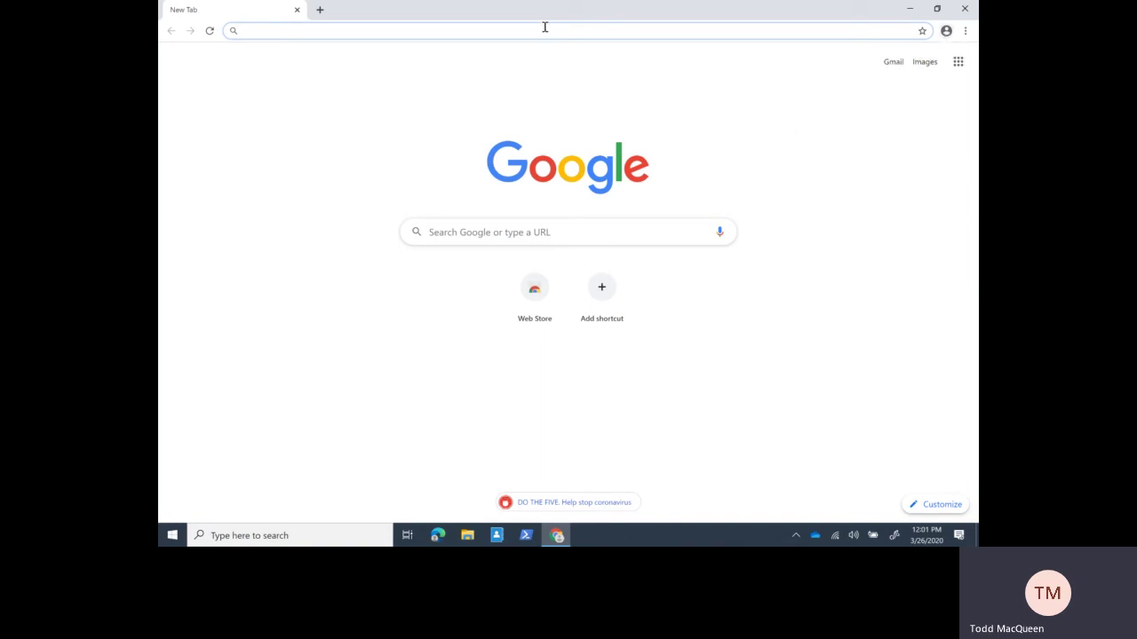
type("office.")
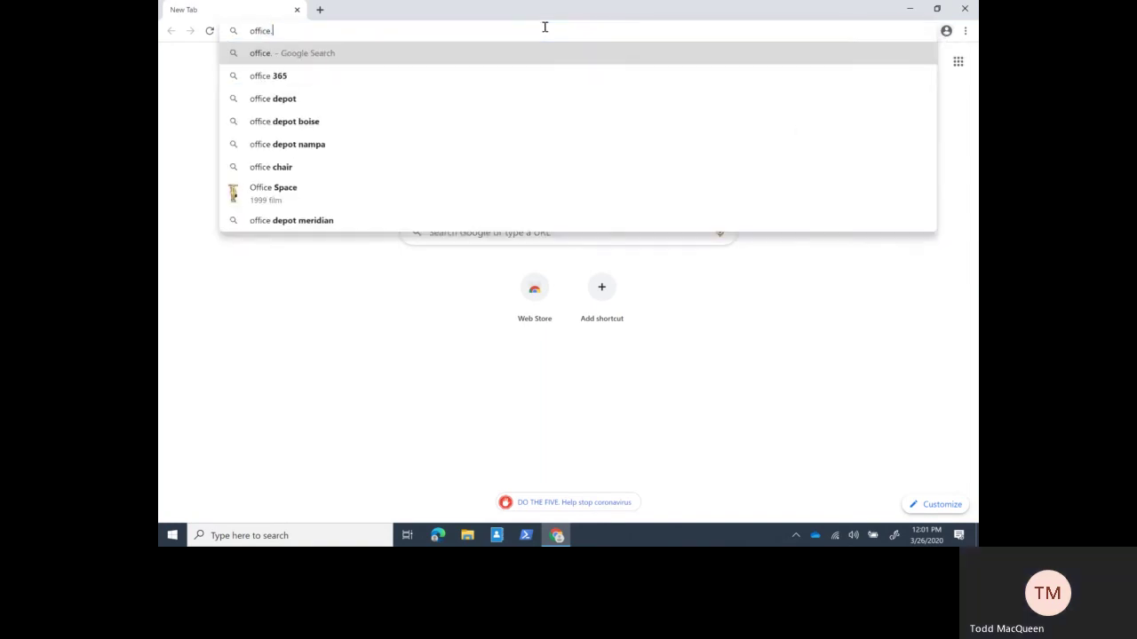
type("com")
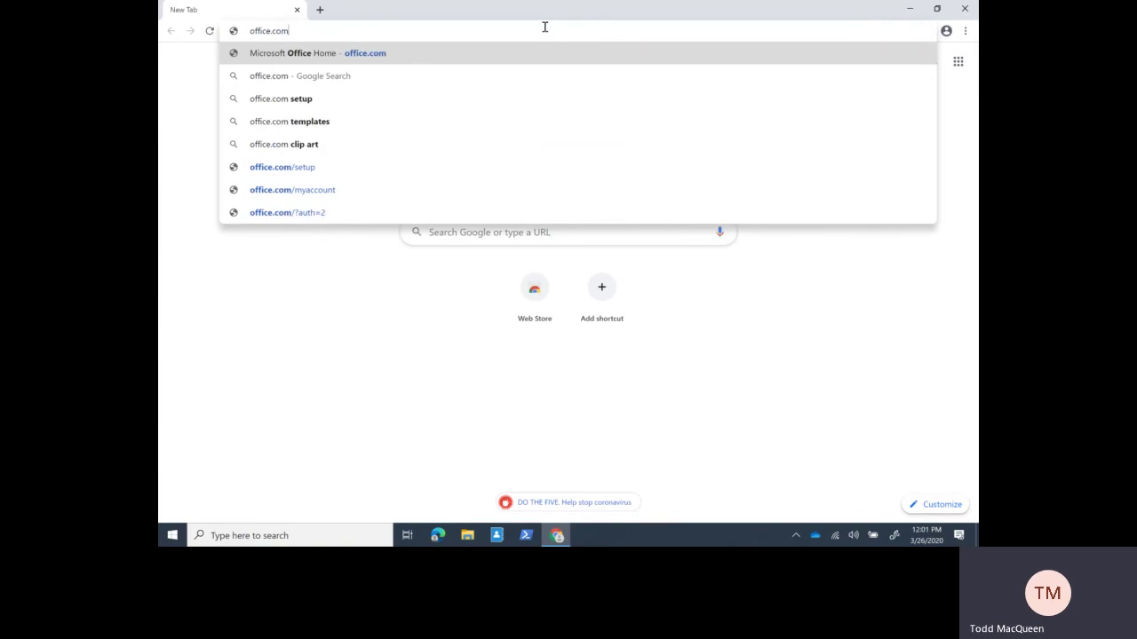
key("Return")
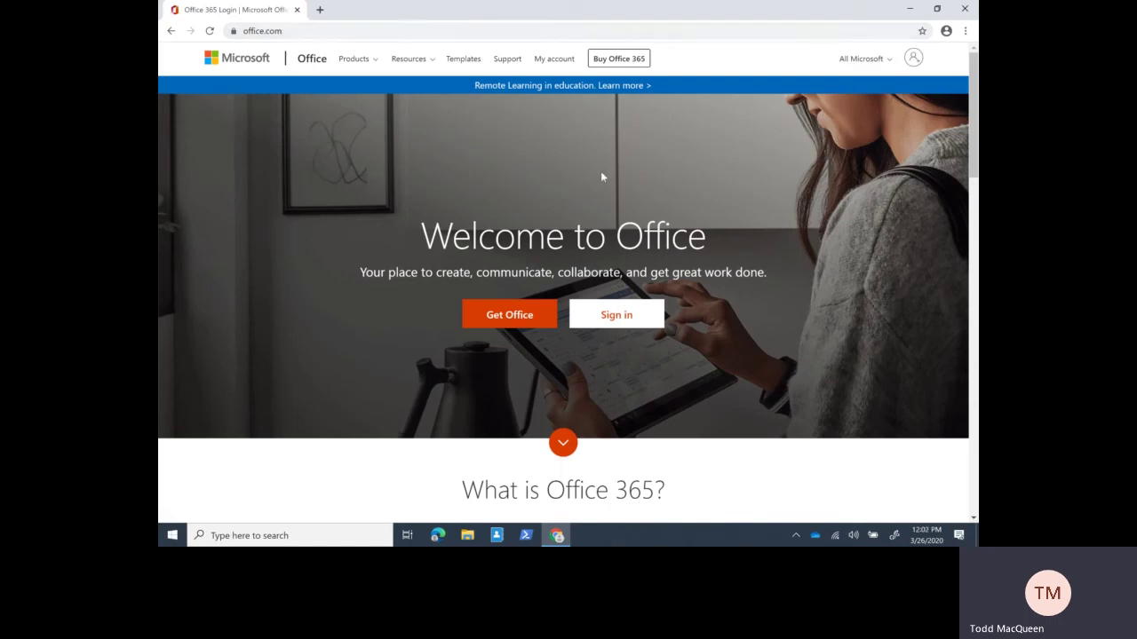
- Choose Sign in on the office.com welcome page
left_click(616, 314)
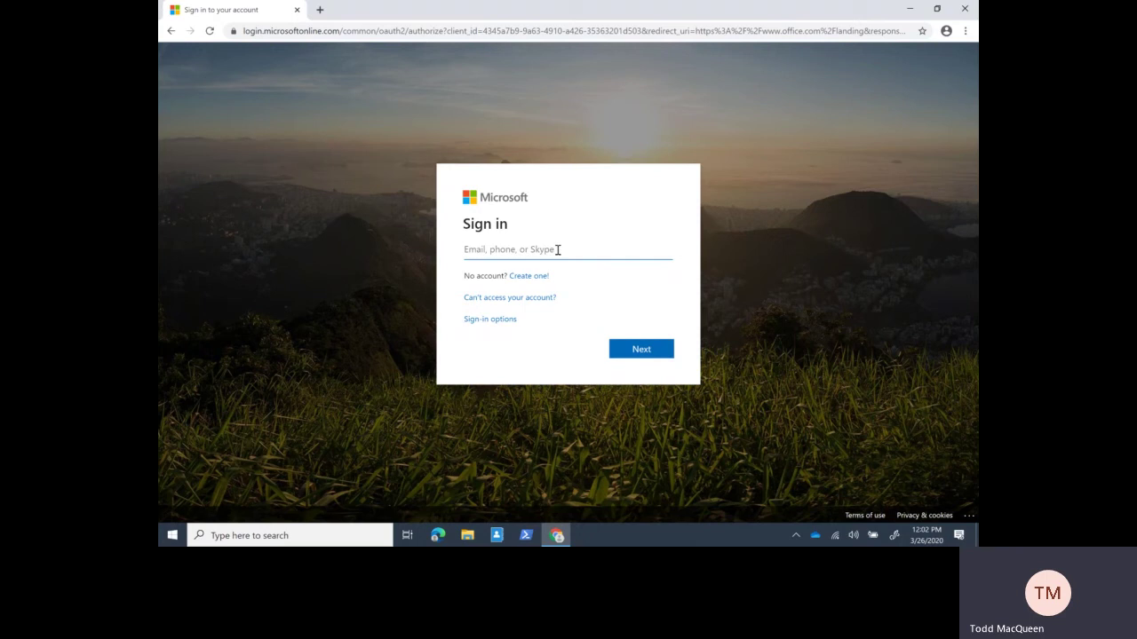
- Enter the school email address and submit it
left_click_drag(528, 252, 464, 252)
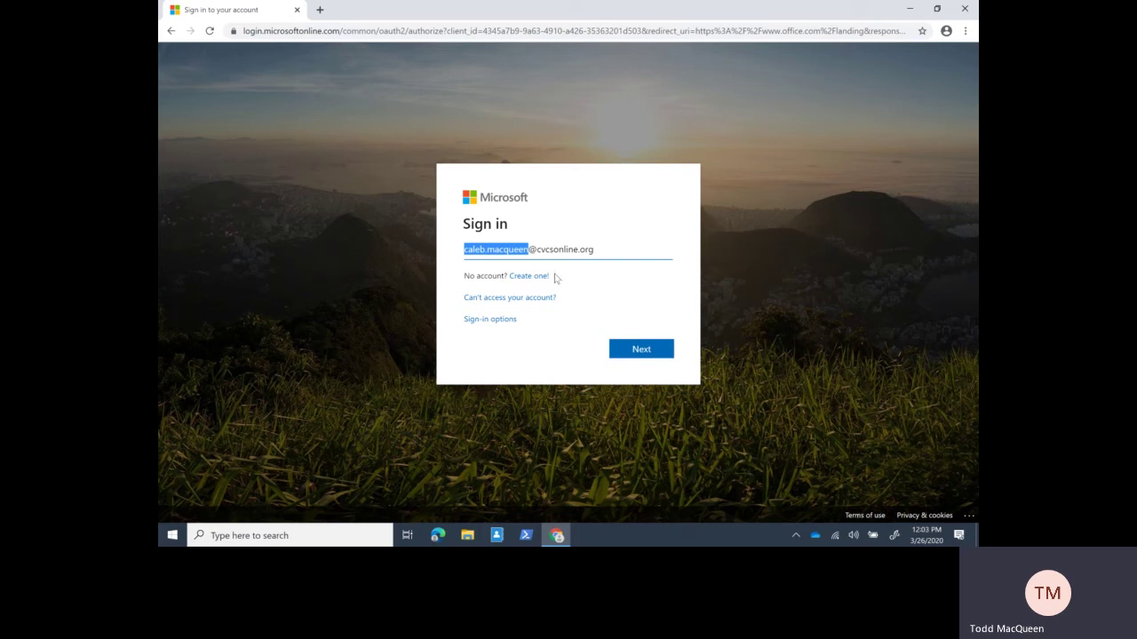
left_click(487, 253)
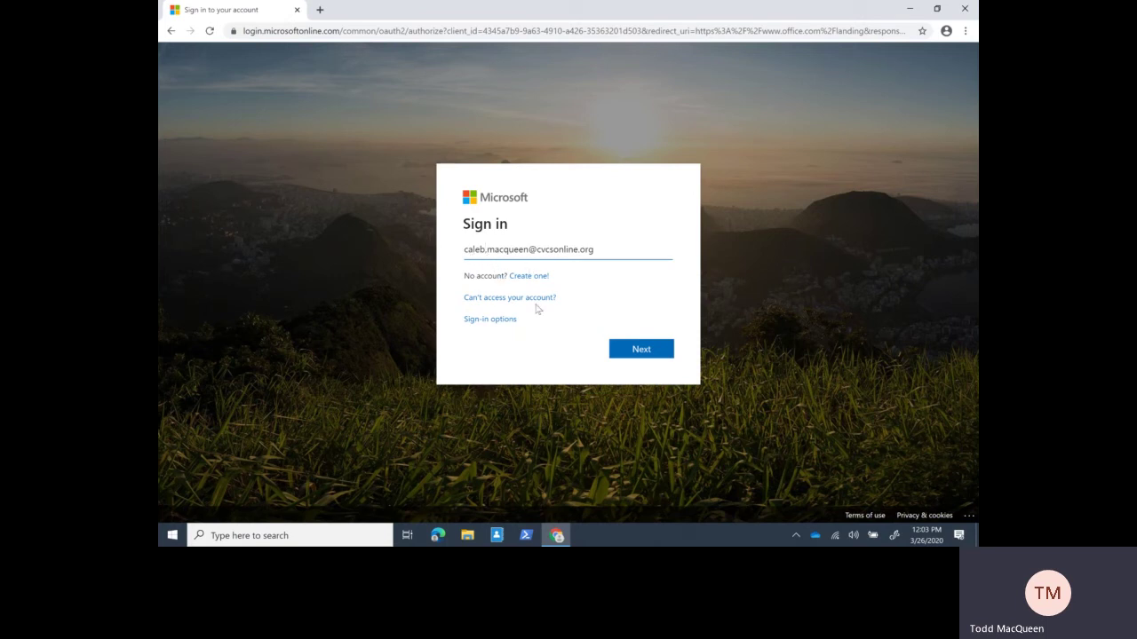
left_click_drag(528, 250, 596, 264)
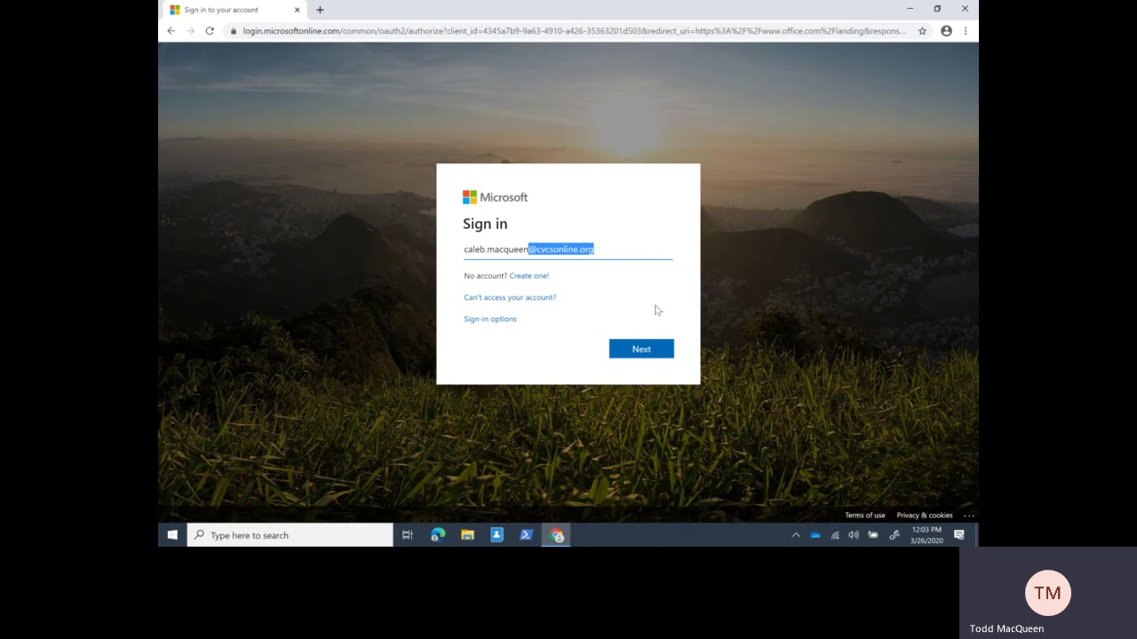
left_click(674, 277)
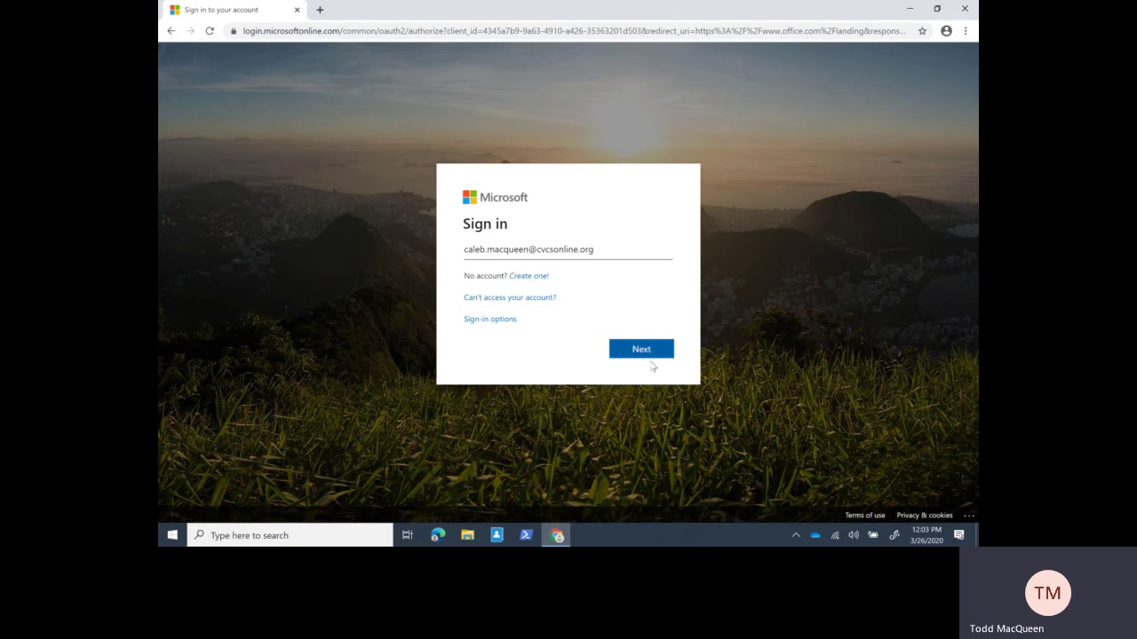
left_click(637, 351)
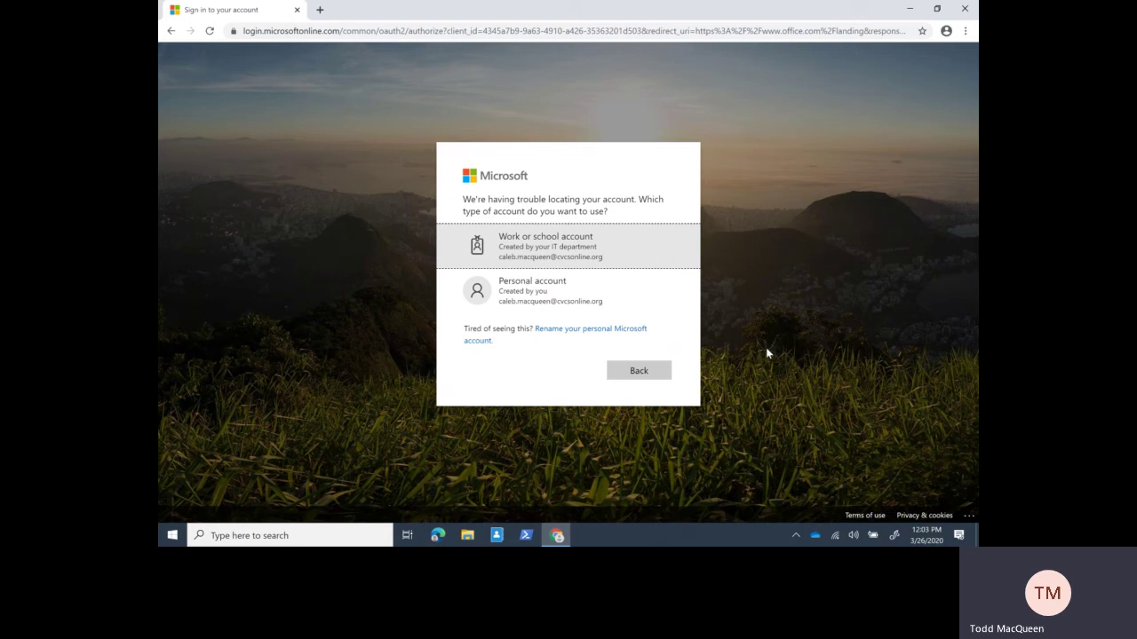
- Choose 'Work or school account' and submit the account password
left_click(588, 257)
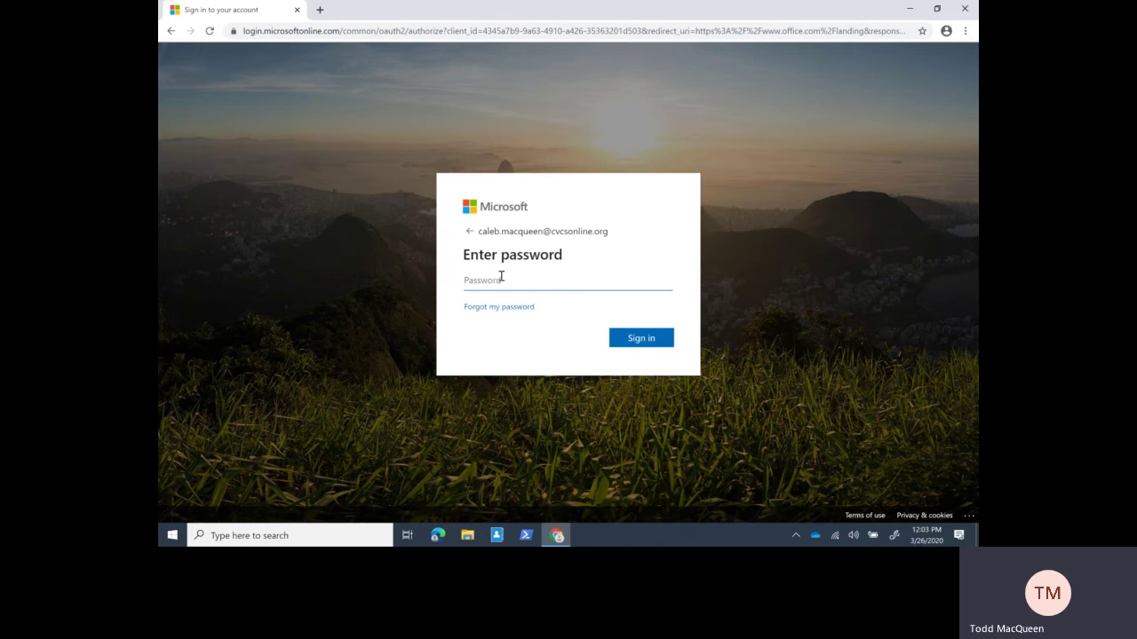
type("•••••••••••••••")
key("Return")
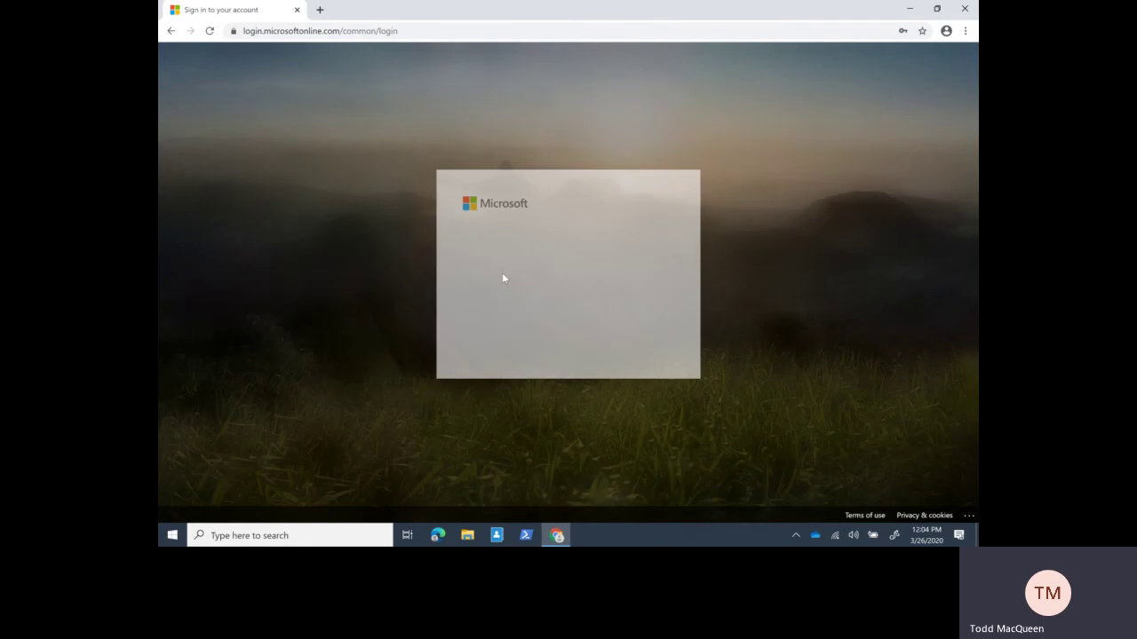
- Tick 'Don't show this again' and answer Yes to stay signed in
left_click(470, 316)
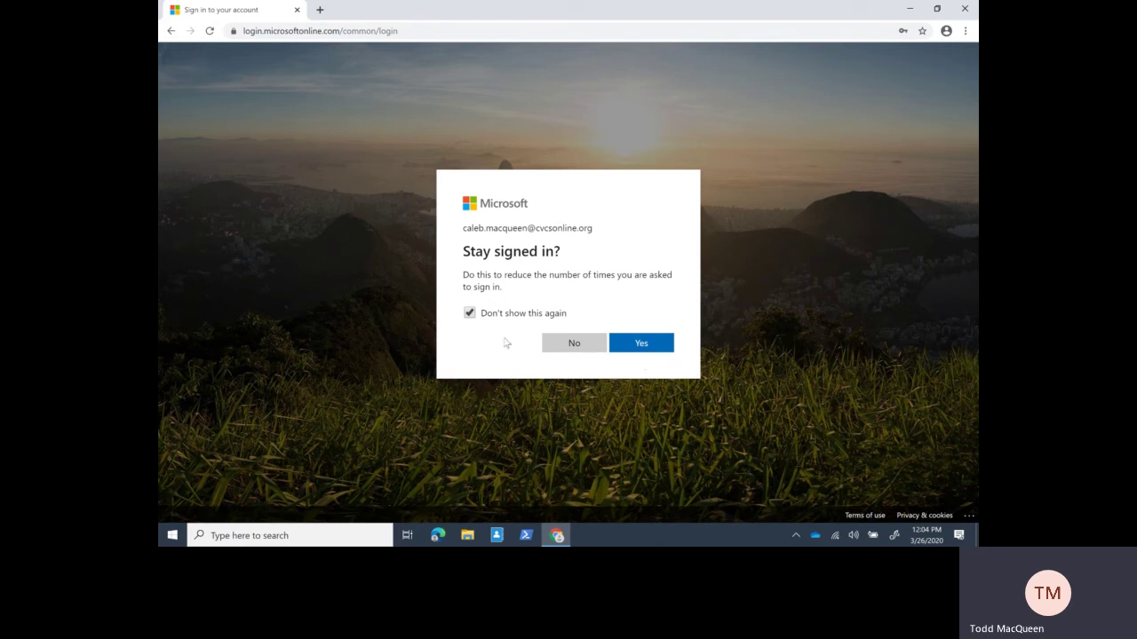
left_click(643, 345)
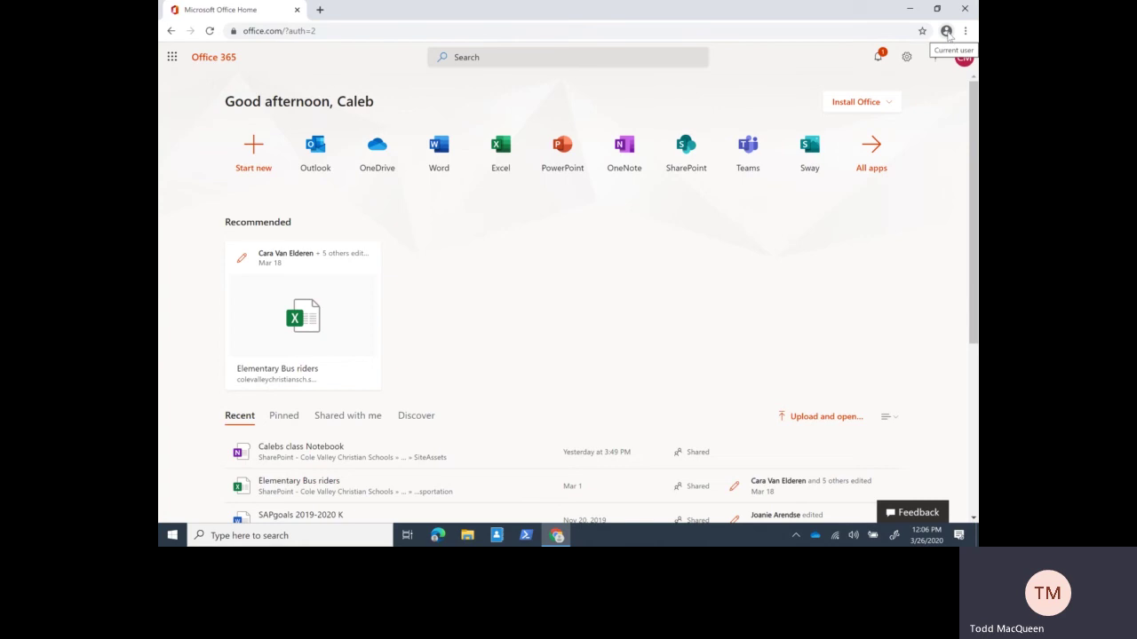
- Start a new Chrome person with the dragon avatar and enter a profile name
left_click(947, 32)
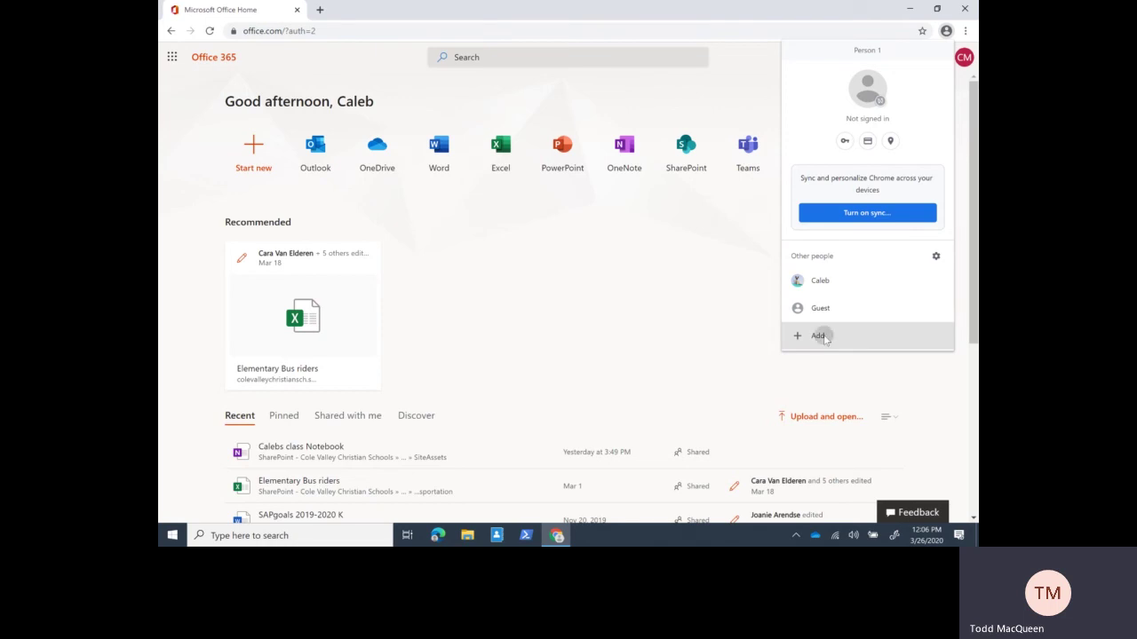
left_click(818, 335)
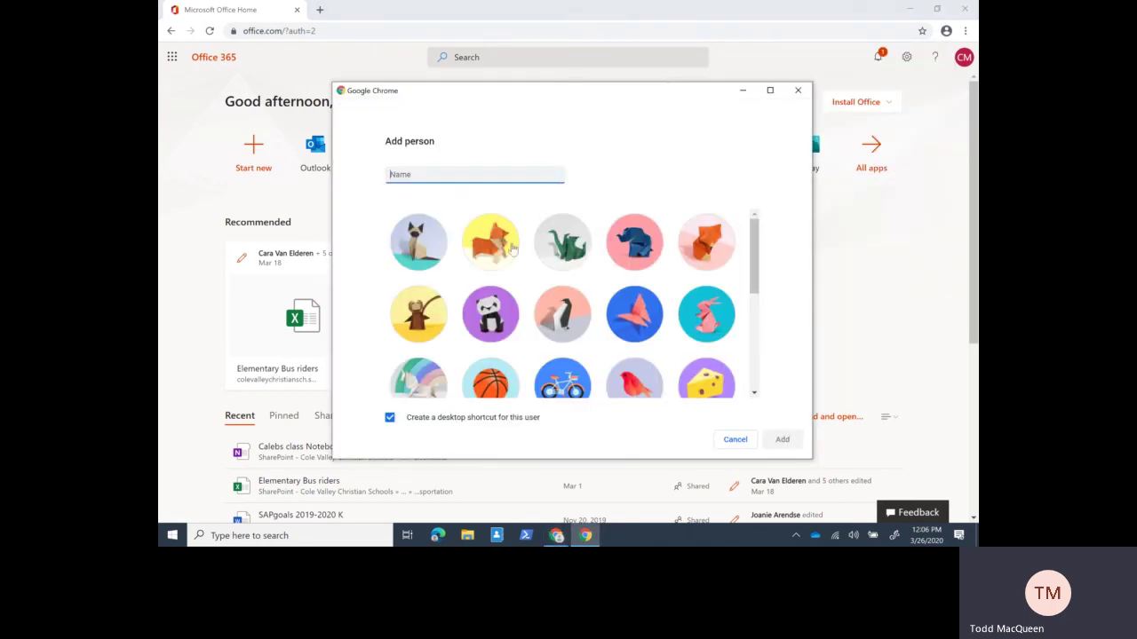
left_click(549, 259)
left_click(445, 175)
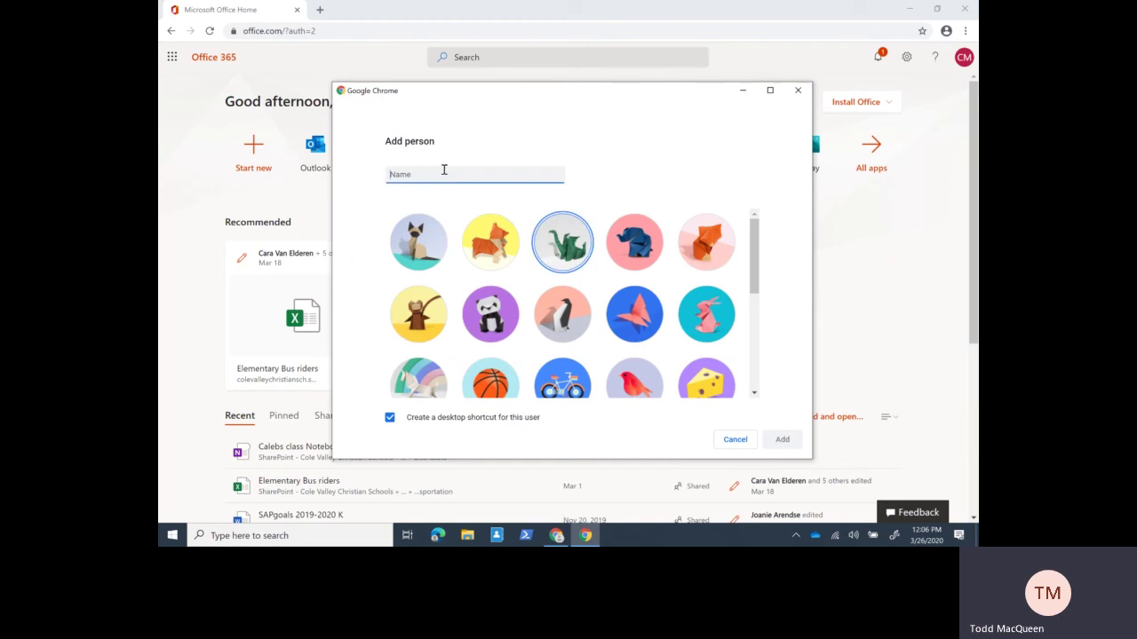
type("Jenny")
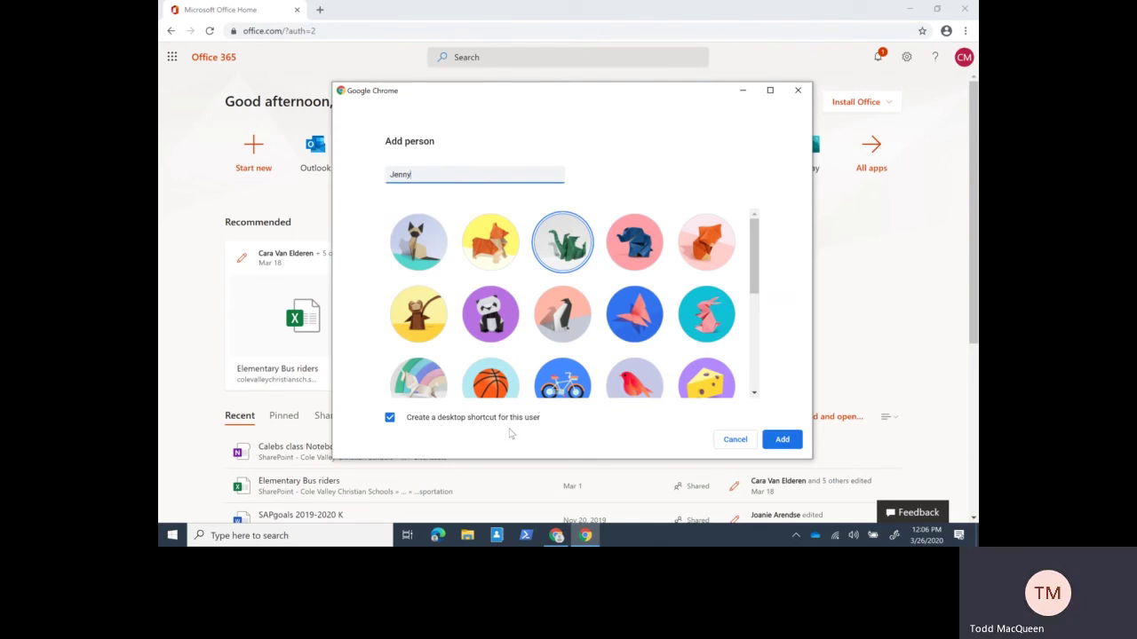
- Add the profile, load office.com in its new window, then minimize both Chrome windows
left_click(782, 440)
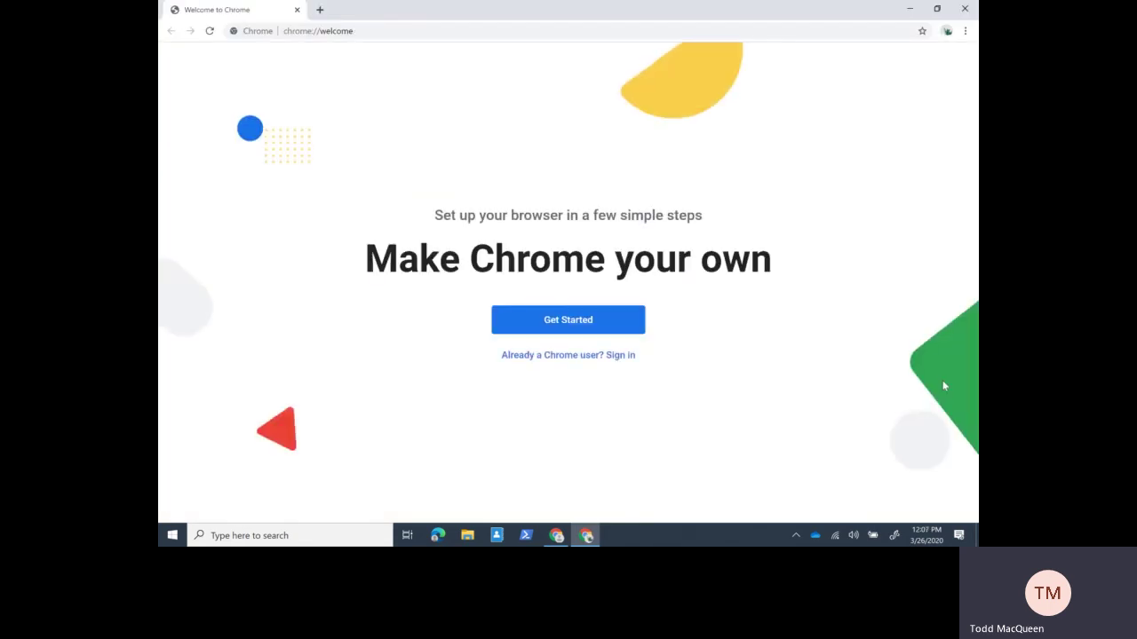
left_click(427, 27)
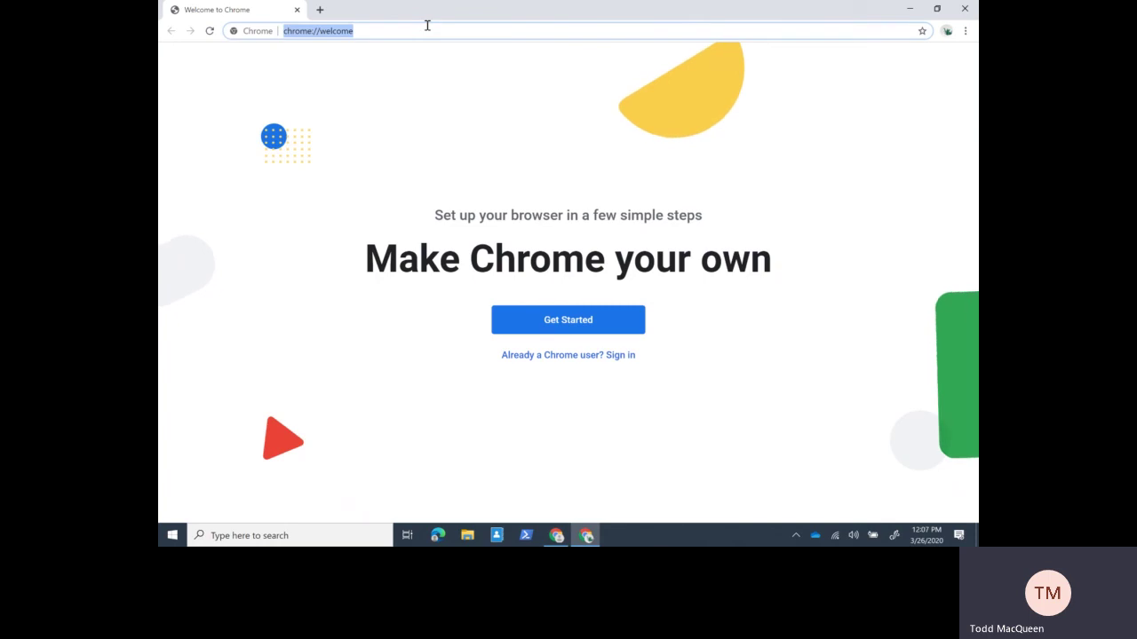
type("of")
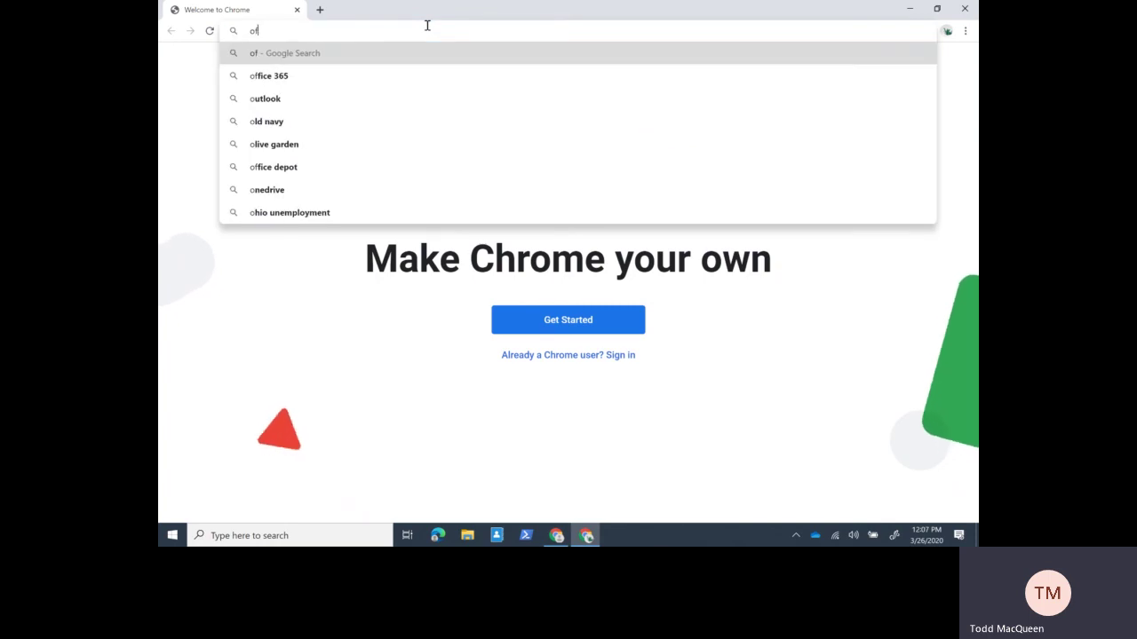
type("fice.com")
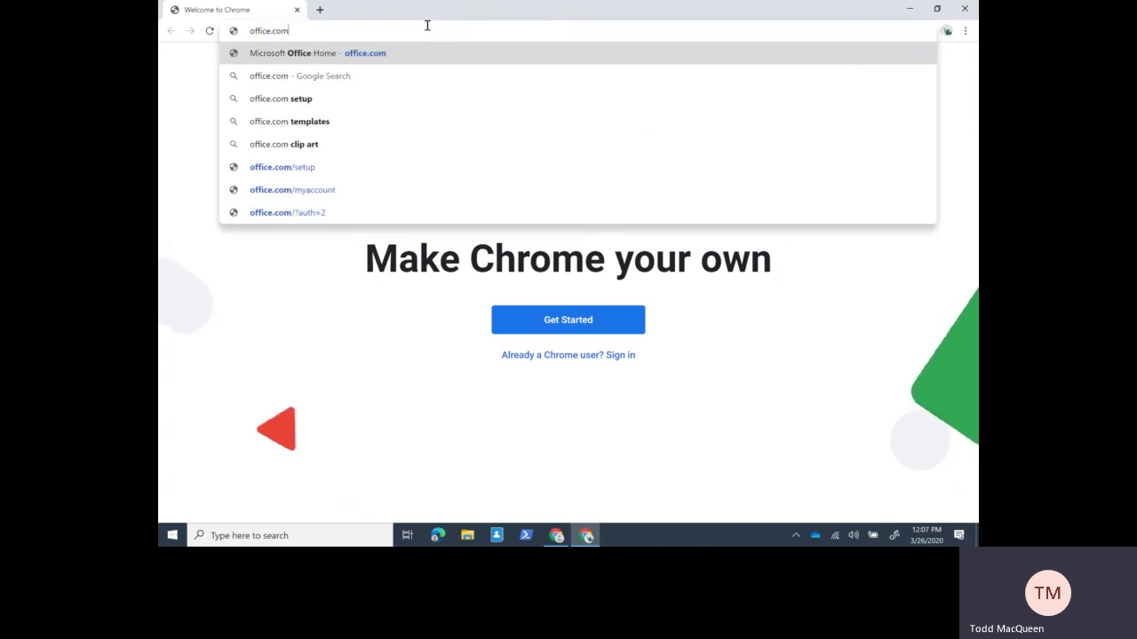
key("Return")
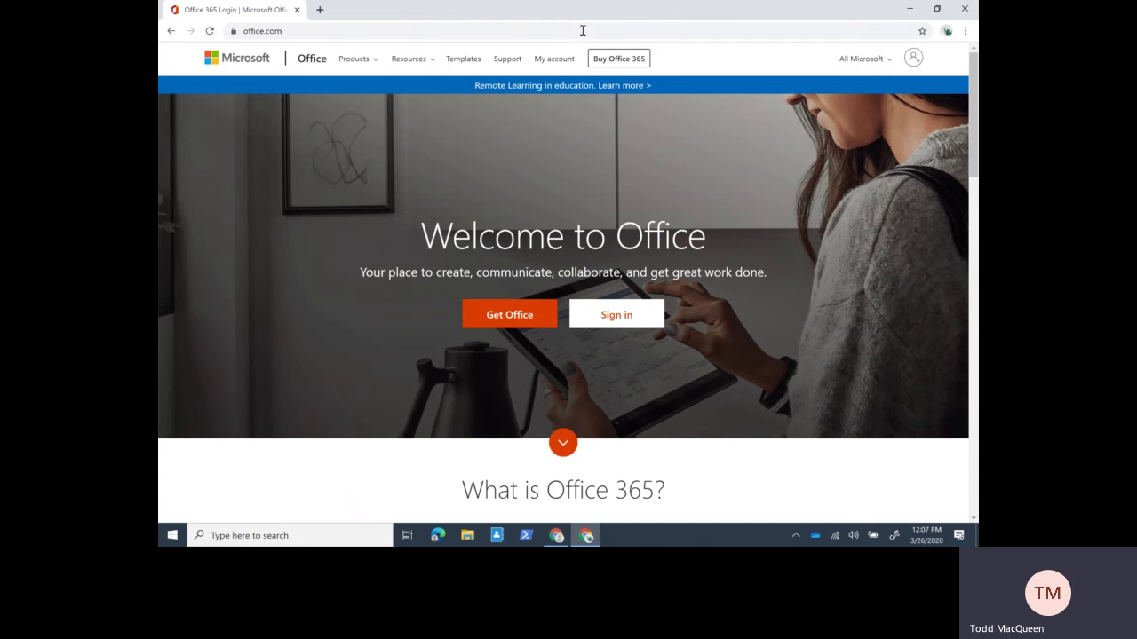
left_click(909, 11)
left_click(909, 11)
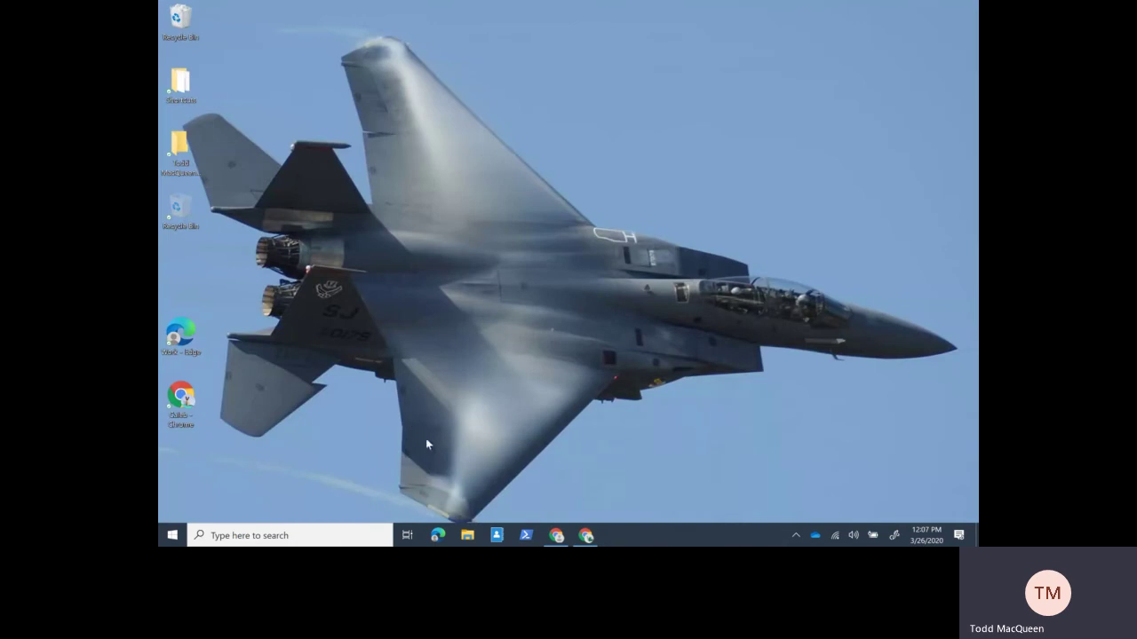
- Minimize Edge and Teams on the other virtual desktop, then restore both Chrome windows
mouse_move(555, 537)
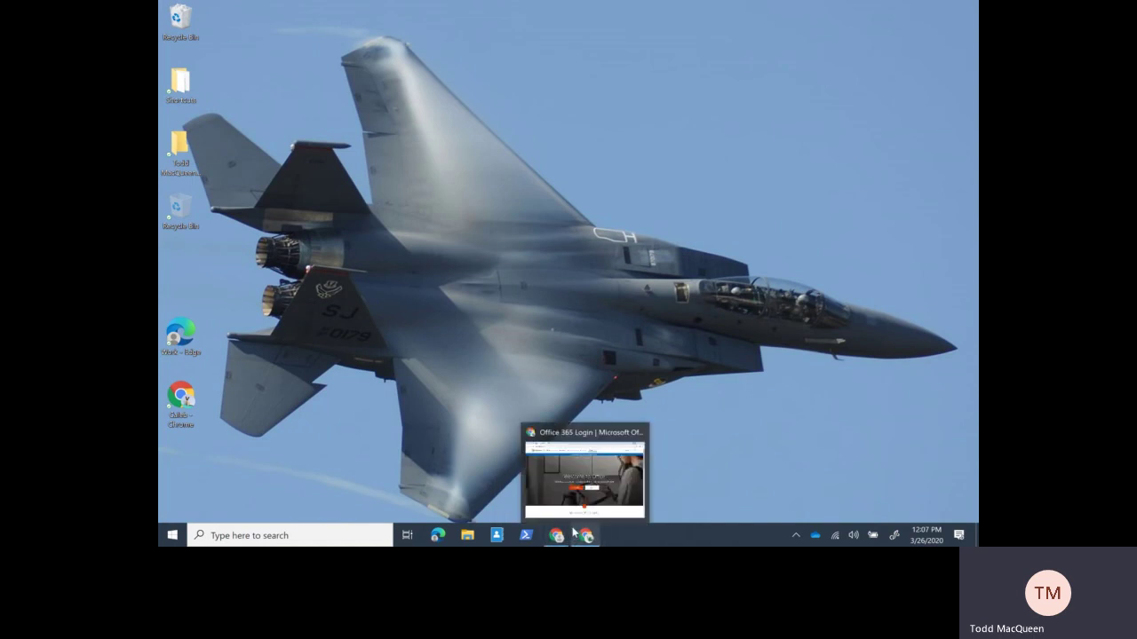
key("ctrl+super+Left")
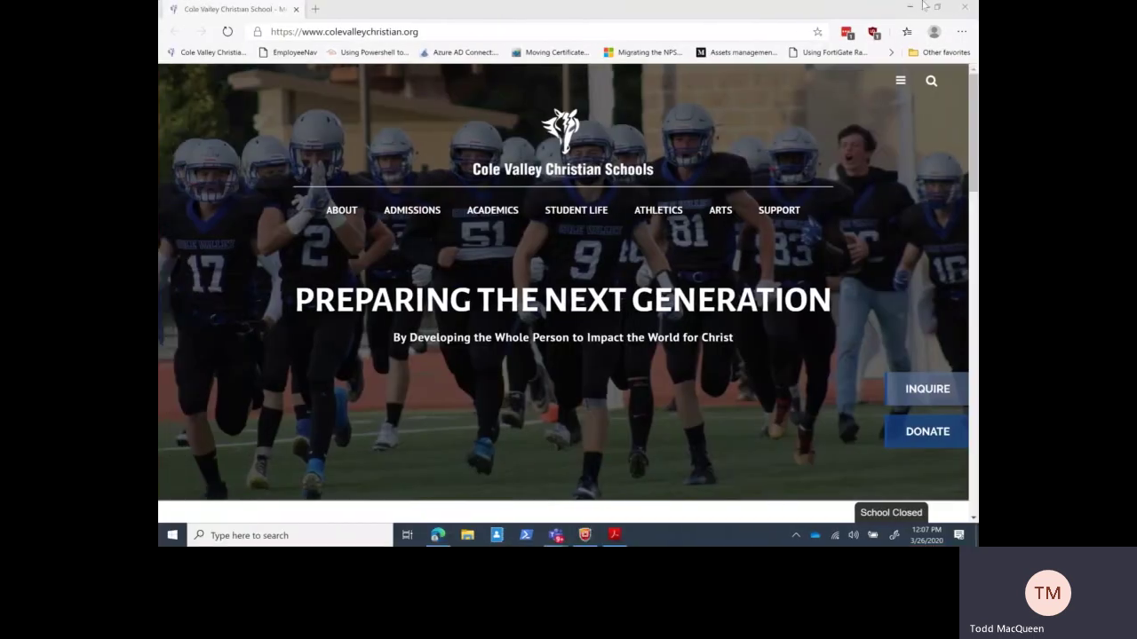
left_click(907, 11)
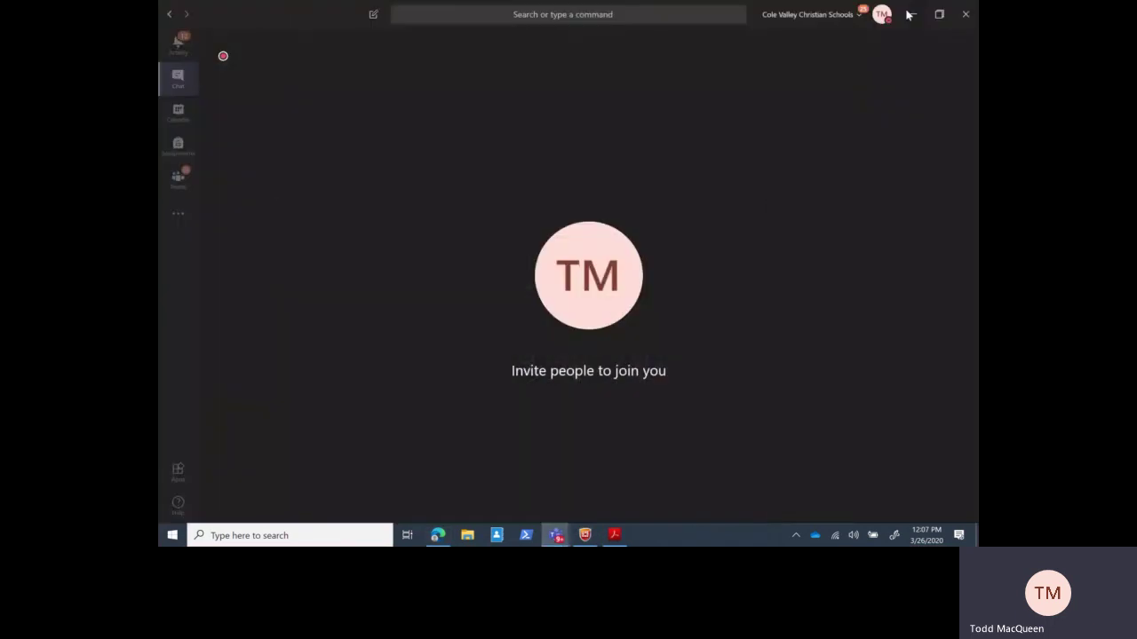
left_click(907, 10)
key("ctrl+super+Right")
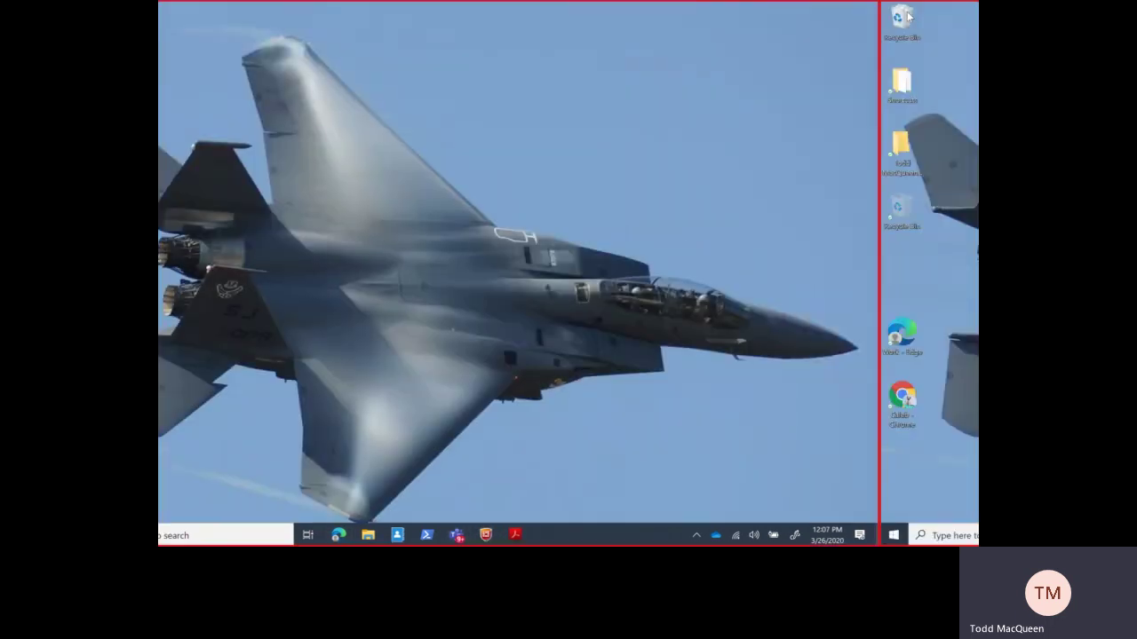
left_click(558, 535)
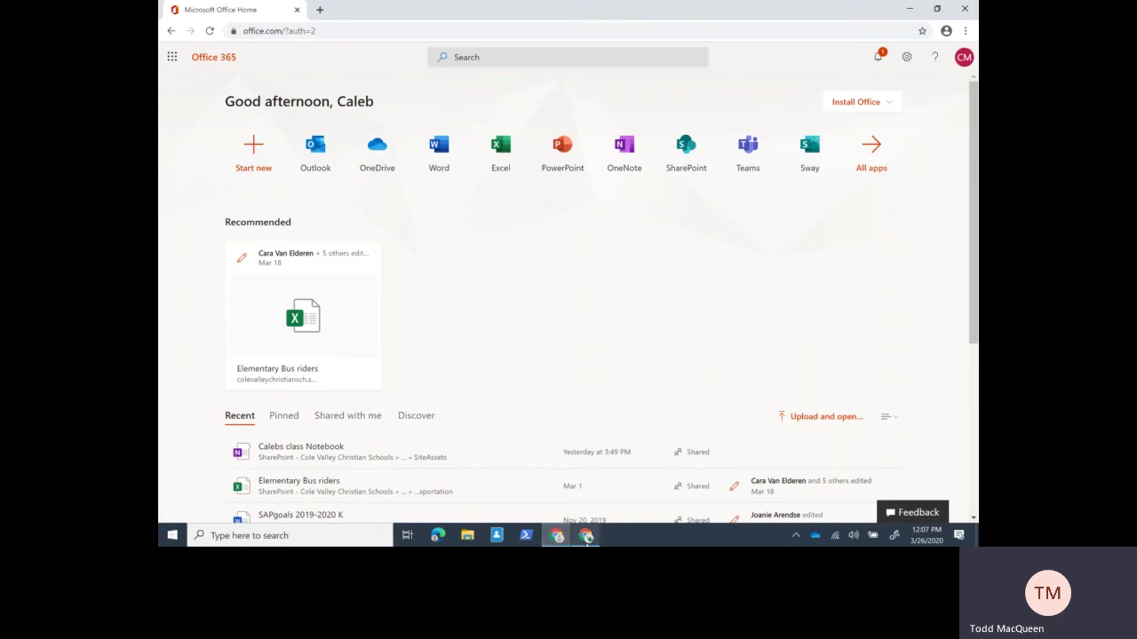
left_click(586, 535)
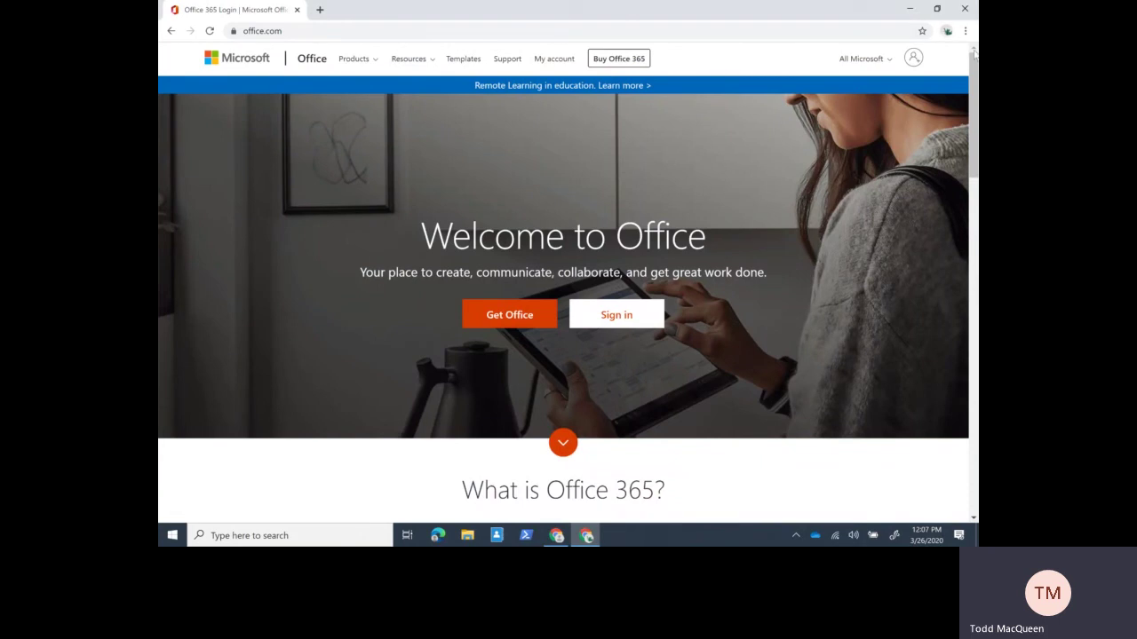
- Minimize both Chrome windows and restore the office.com window
left_click(912, 9)
left_click(899, 16)
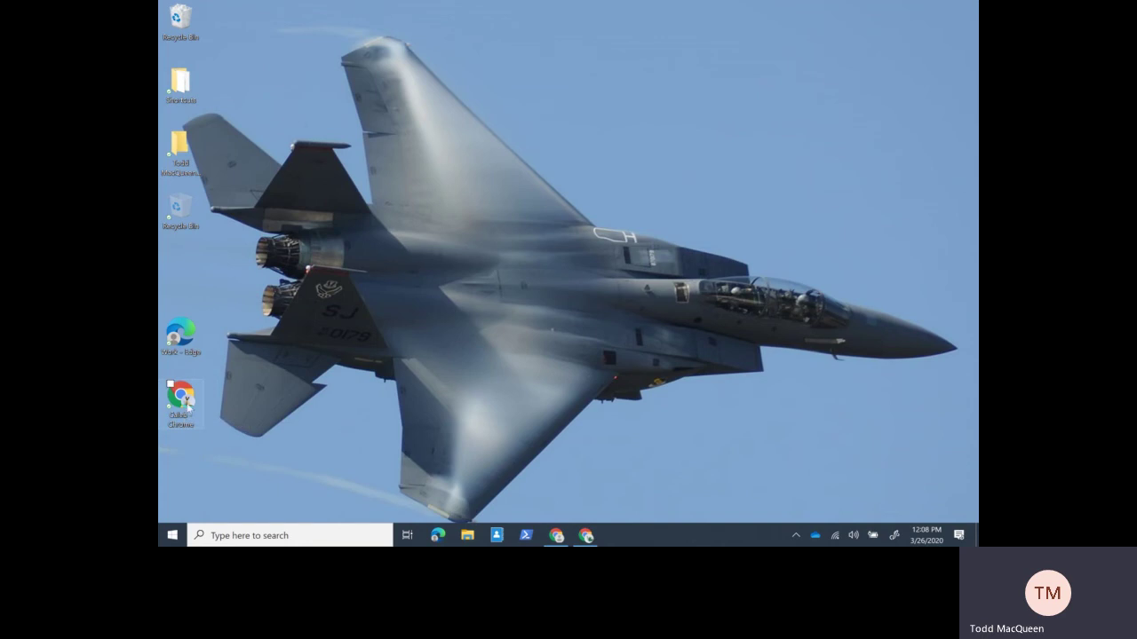
left_click(585, 537)
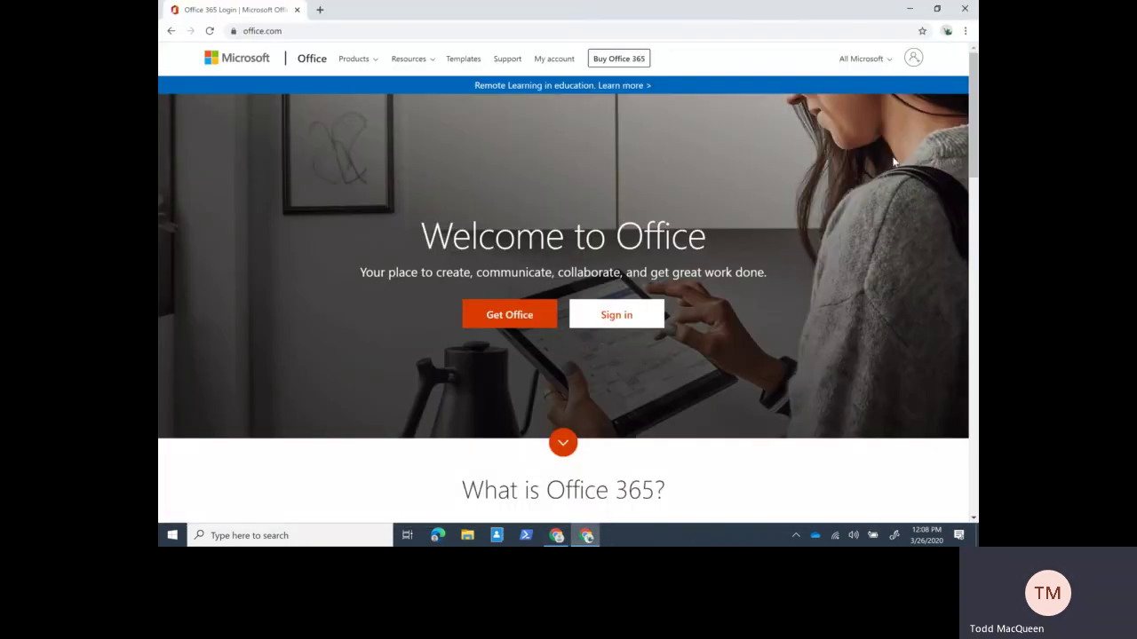
- Open a Person 1 window and load the Microsoft Office home page from its shortcut
left_click(946, 32)
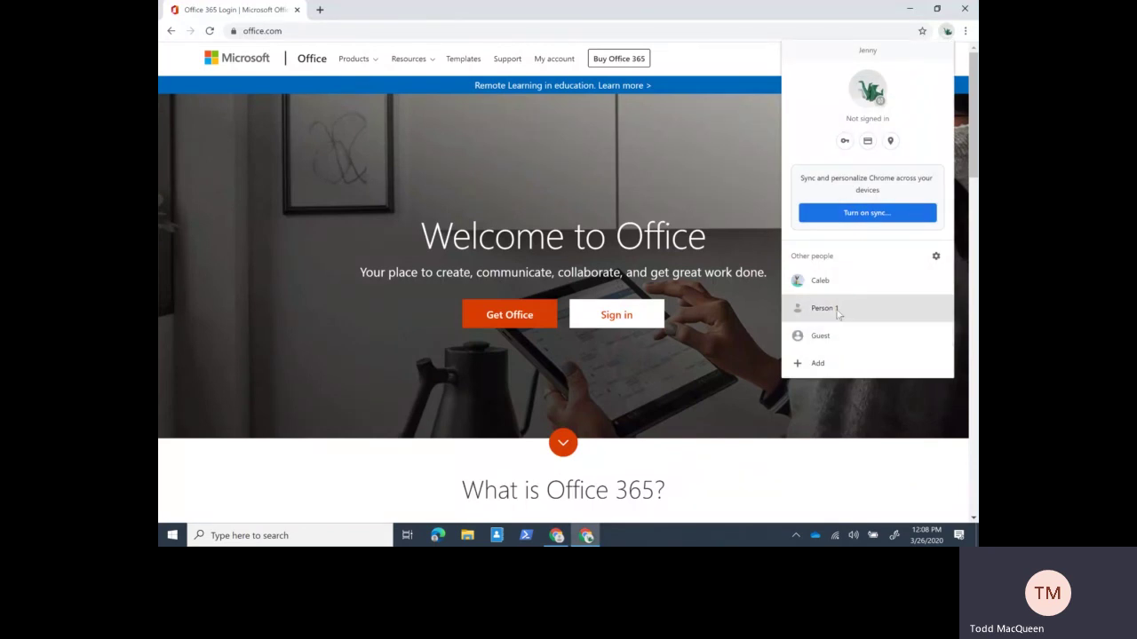
left_click(831, 282)
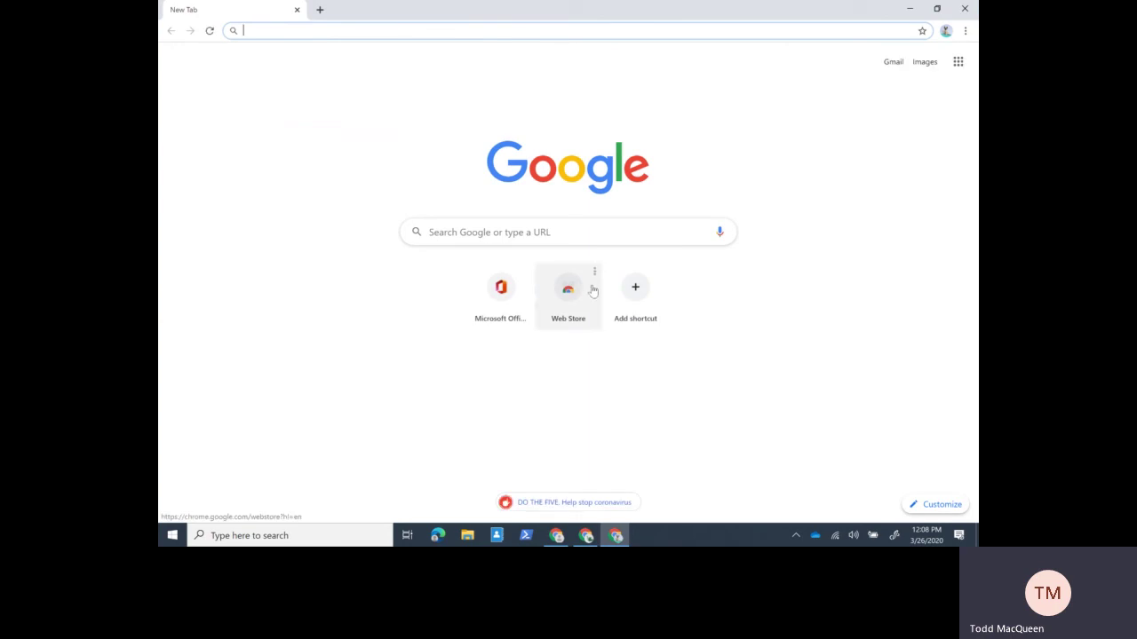
left_click(946, 31)
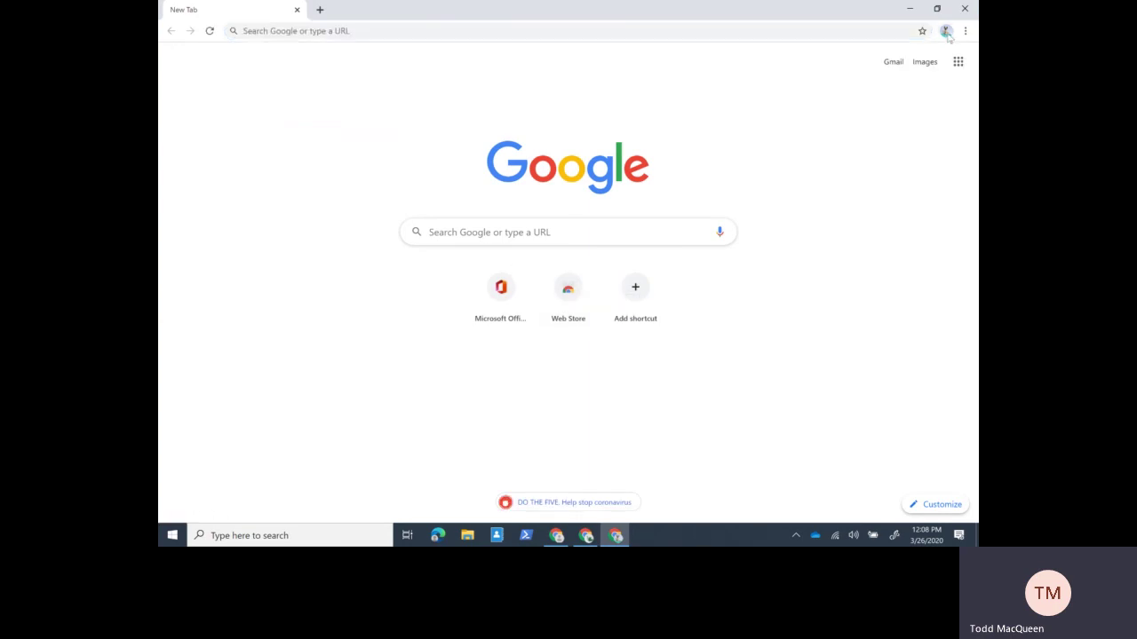
left_click(835, 309)
left_click(484, 319)
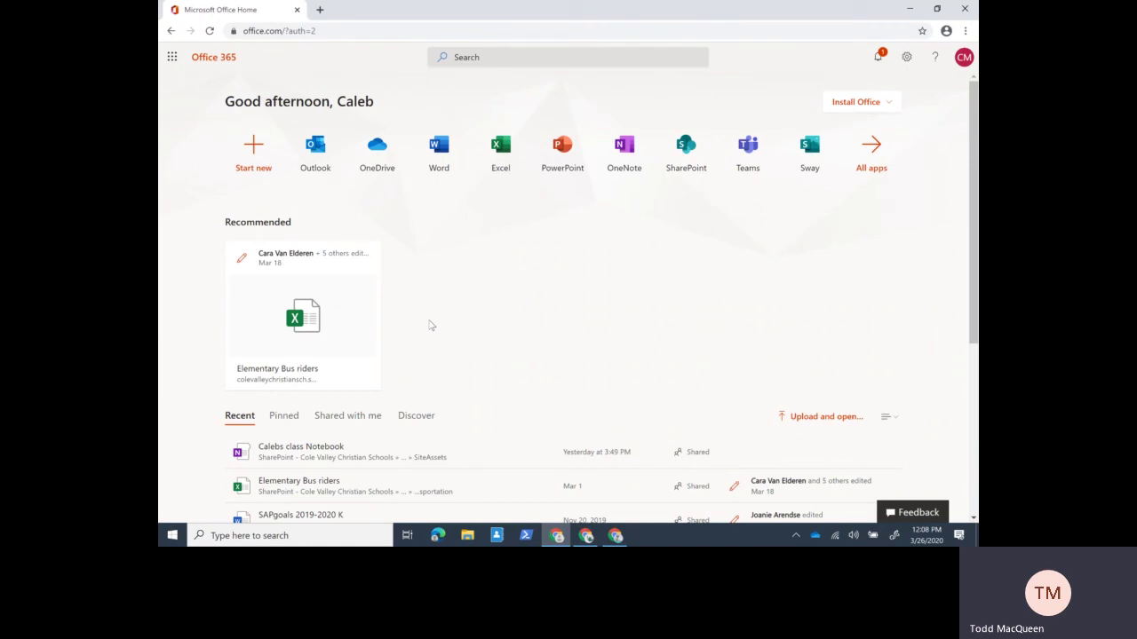
- Bring the dragon-avatar profile's window, showing the signed-out Welcome to Office page, to the front
left_click(946, 31)
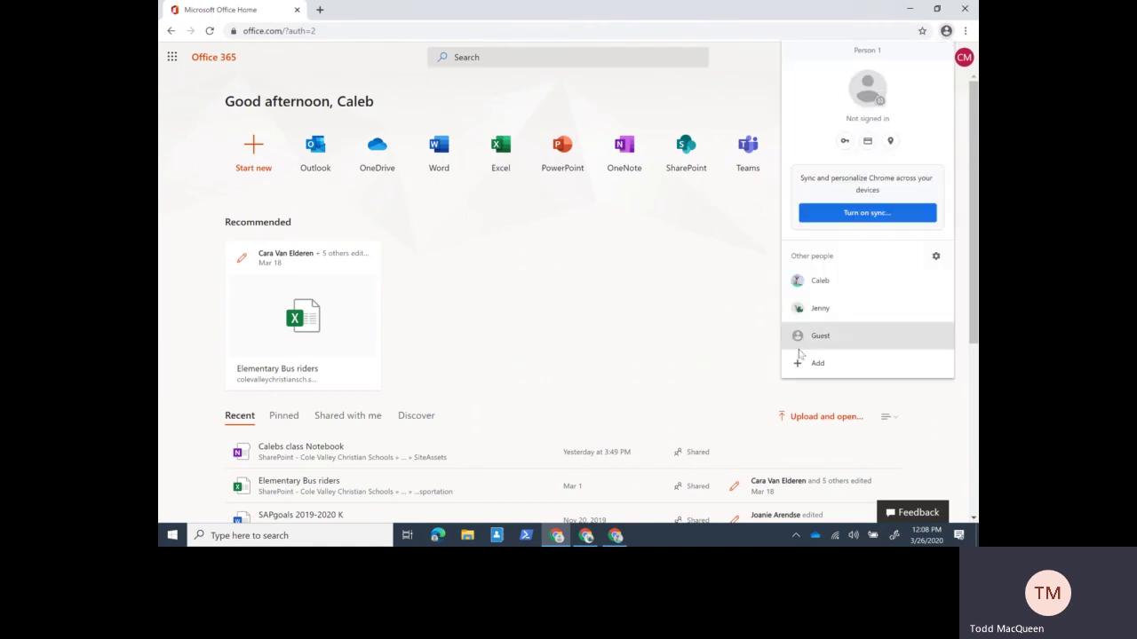
left_click(824, 309)
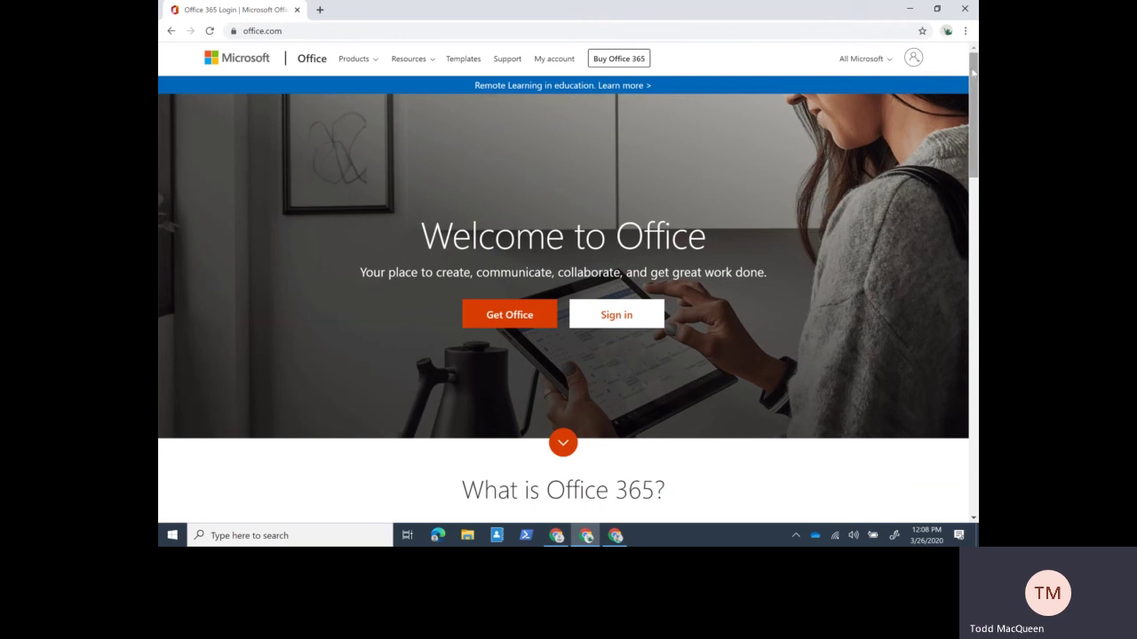
left_click(947, 33)
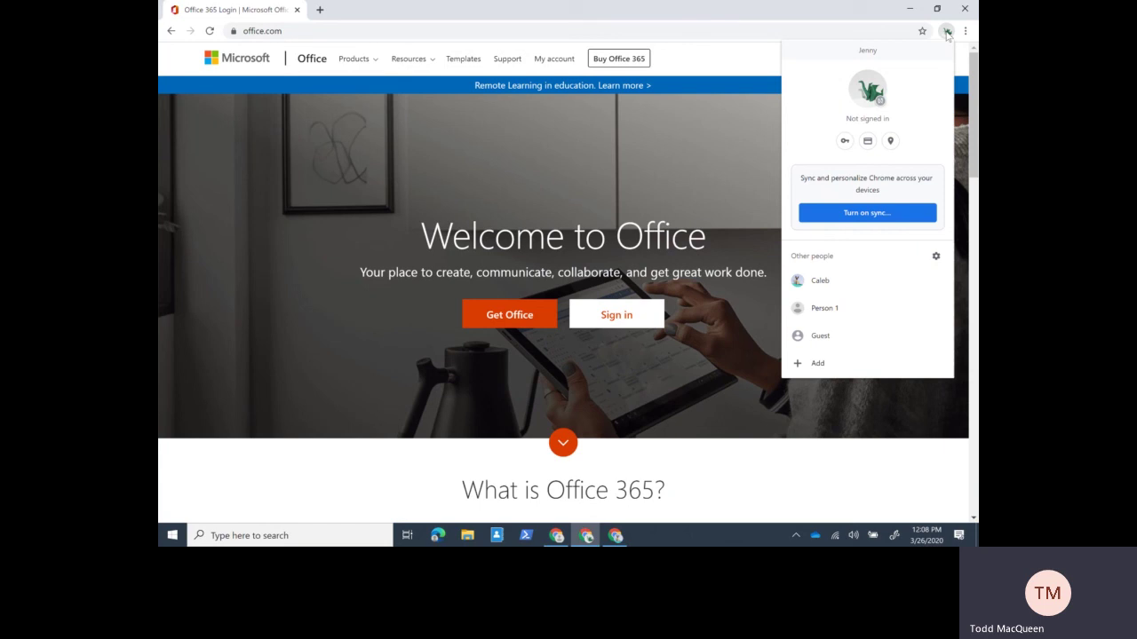
left_click(854, 14)
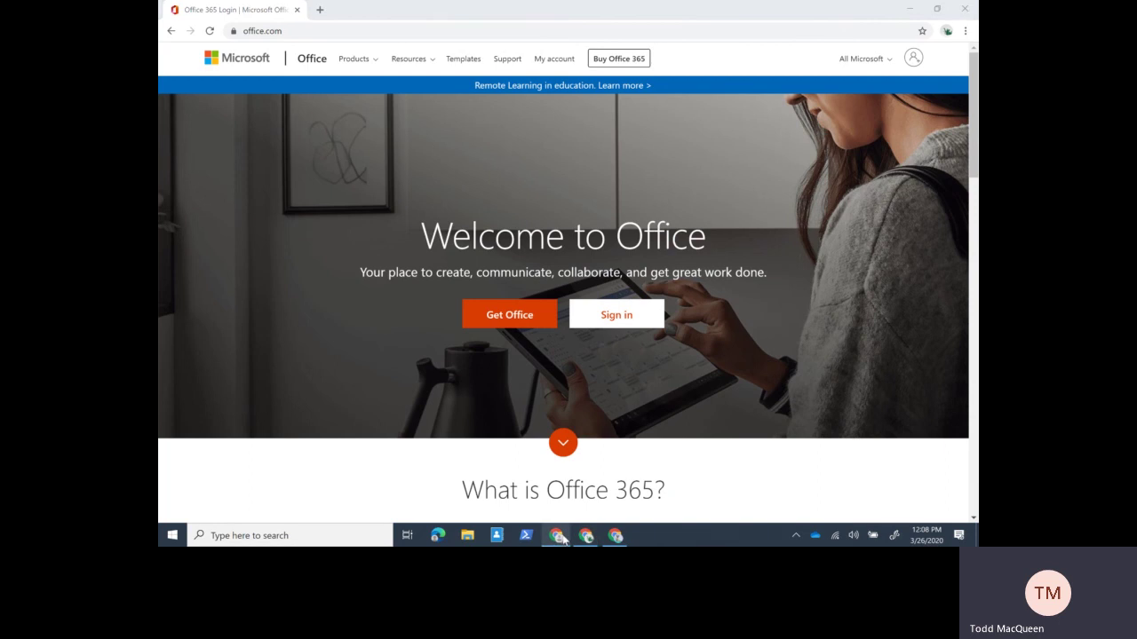
- Bring the Office 365 home window forward and check which account is signed in
left_click(574, 536)
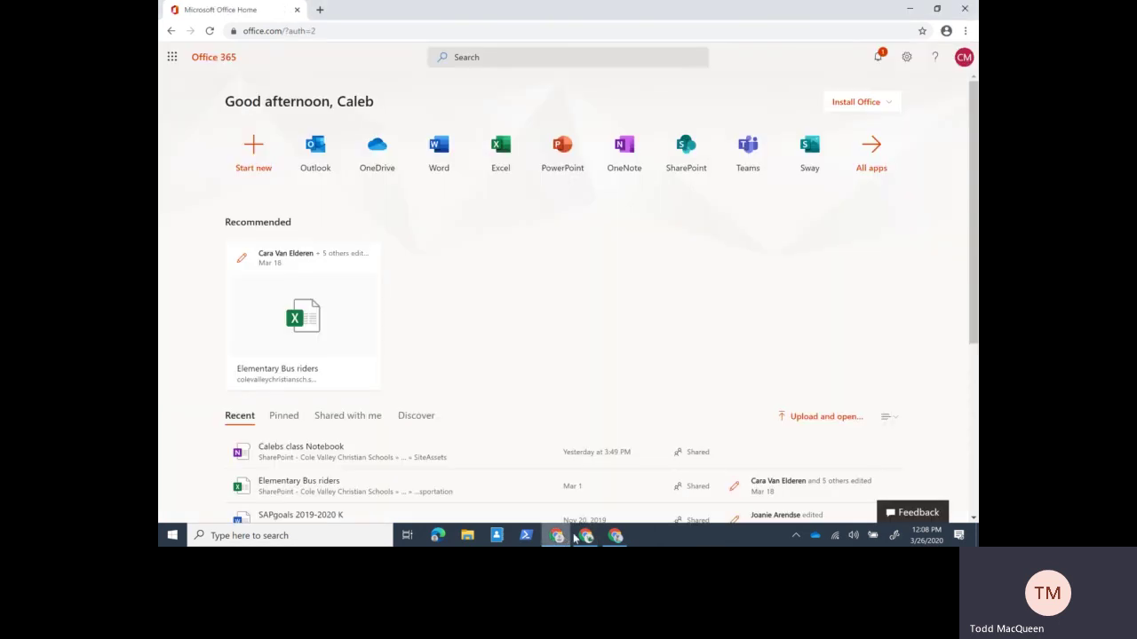
left_click(945, 31)
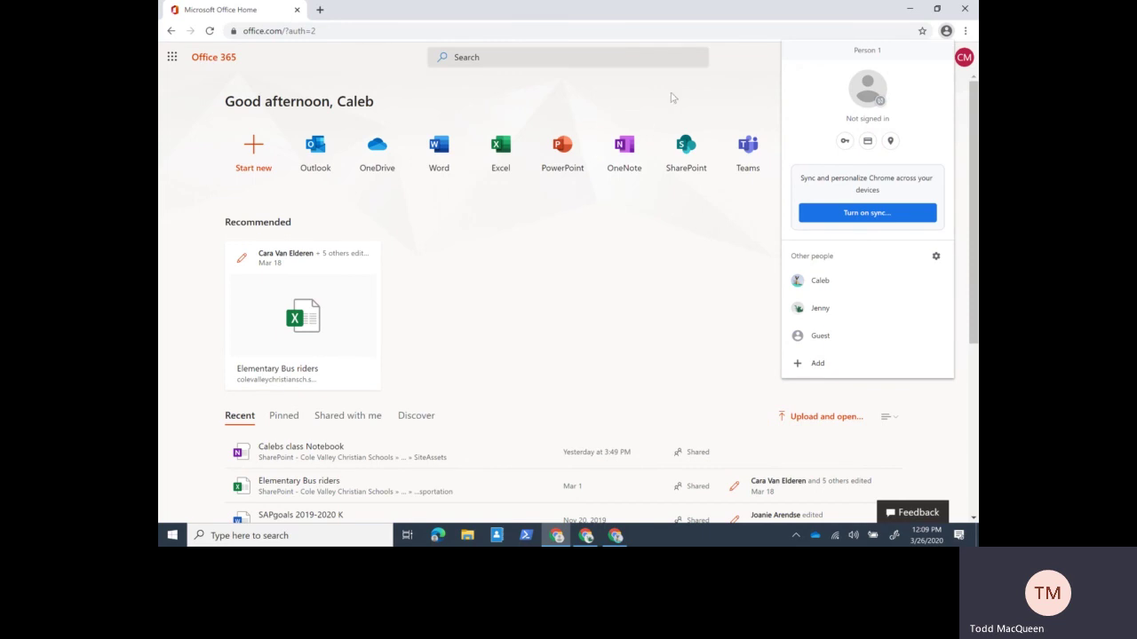
left_click(670, 378)
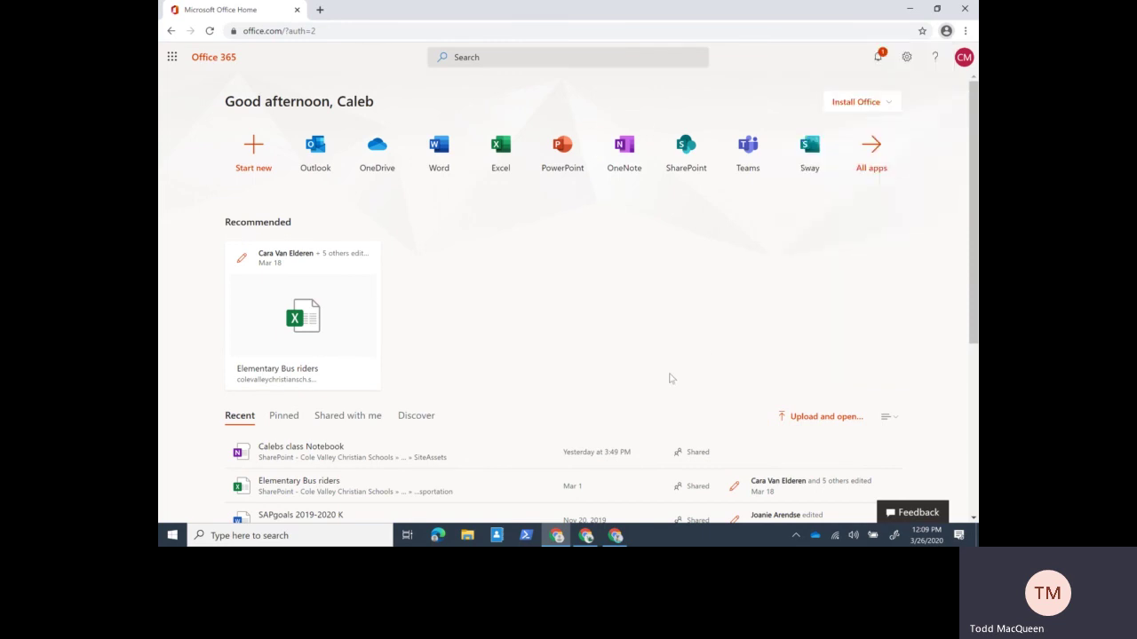
left_click(964, 58)
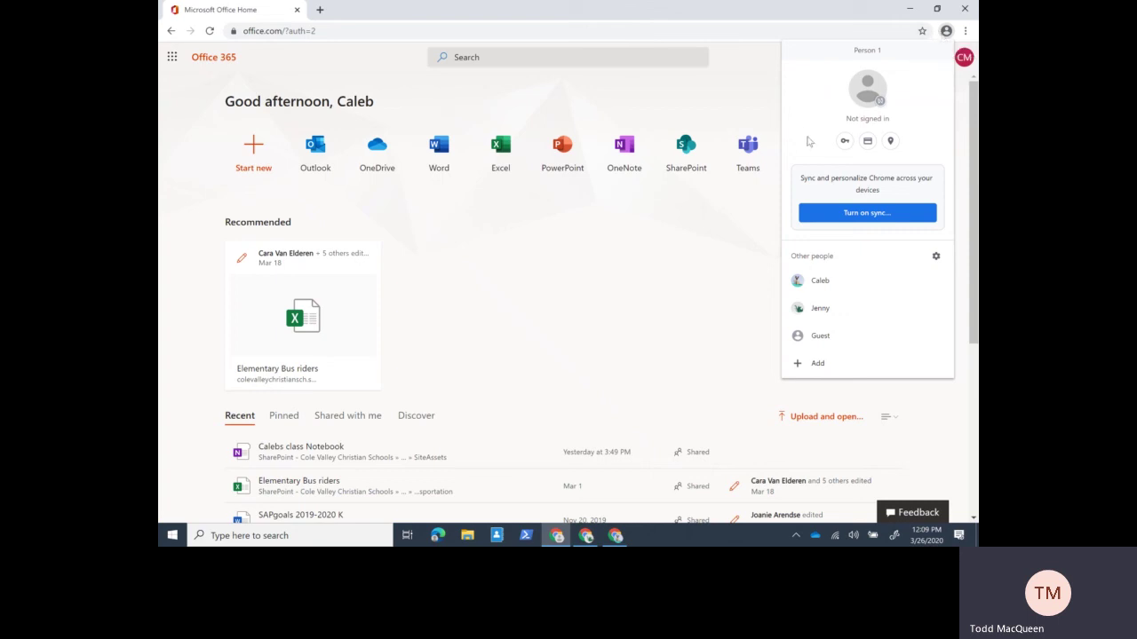
left_click(945, 32)
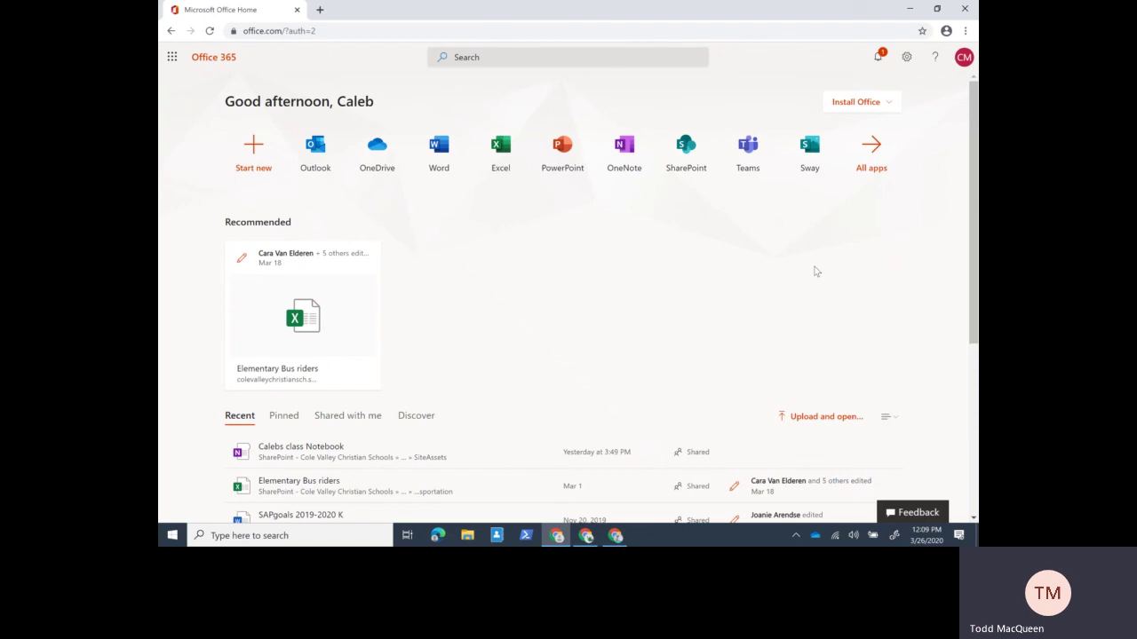
- Load office.com in the blank new-tab window
left_click(616, 536)
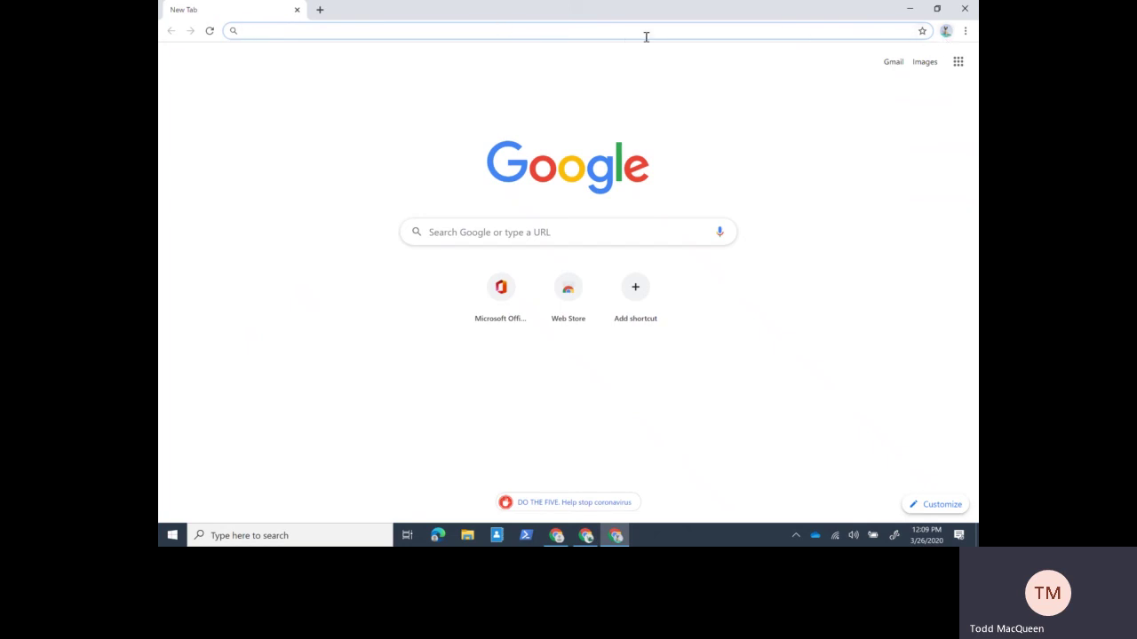
type("office")
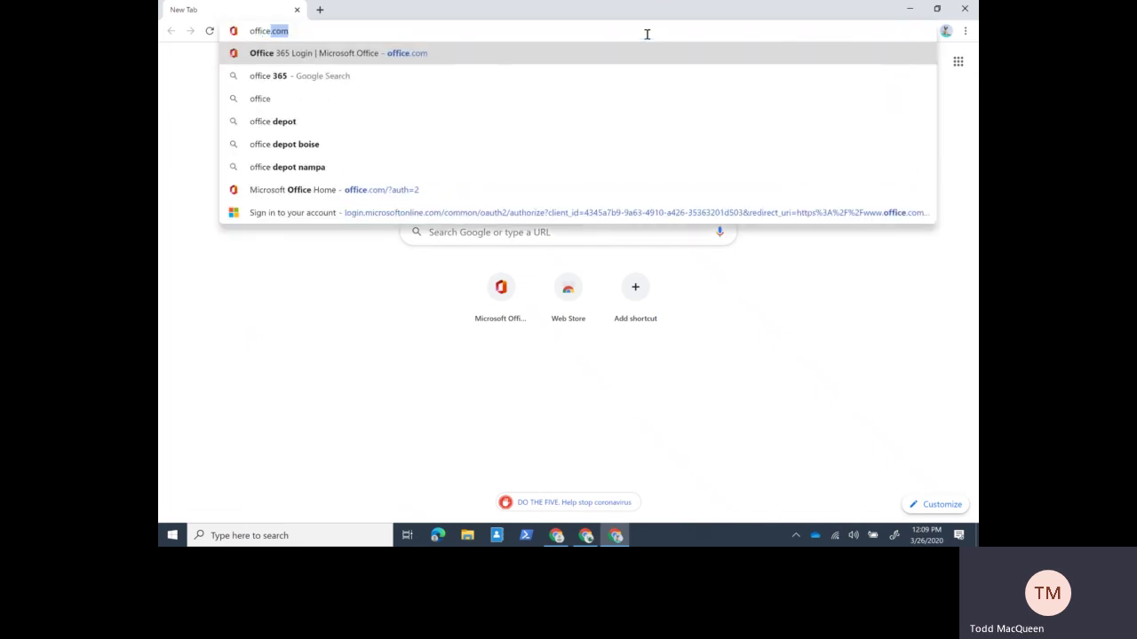
key("Return")
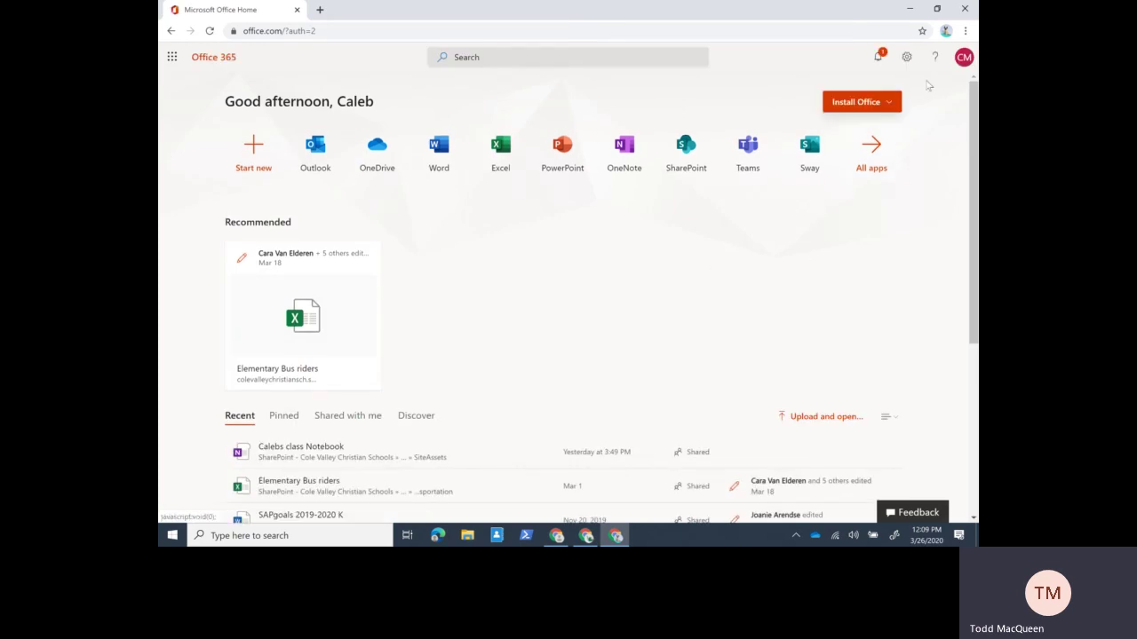
- Close the second Chrome window and launch Teams from the Office home page's app tile
left_click(964, 9)
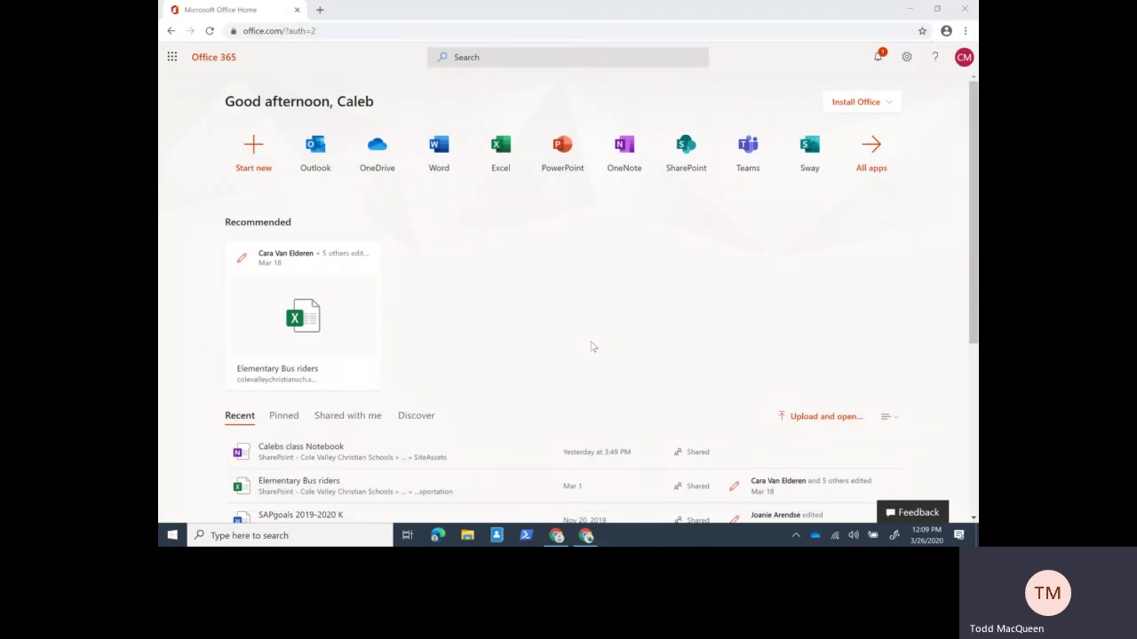
left_click(747, 146)
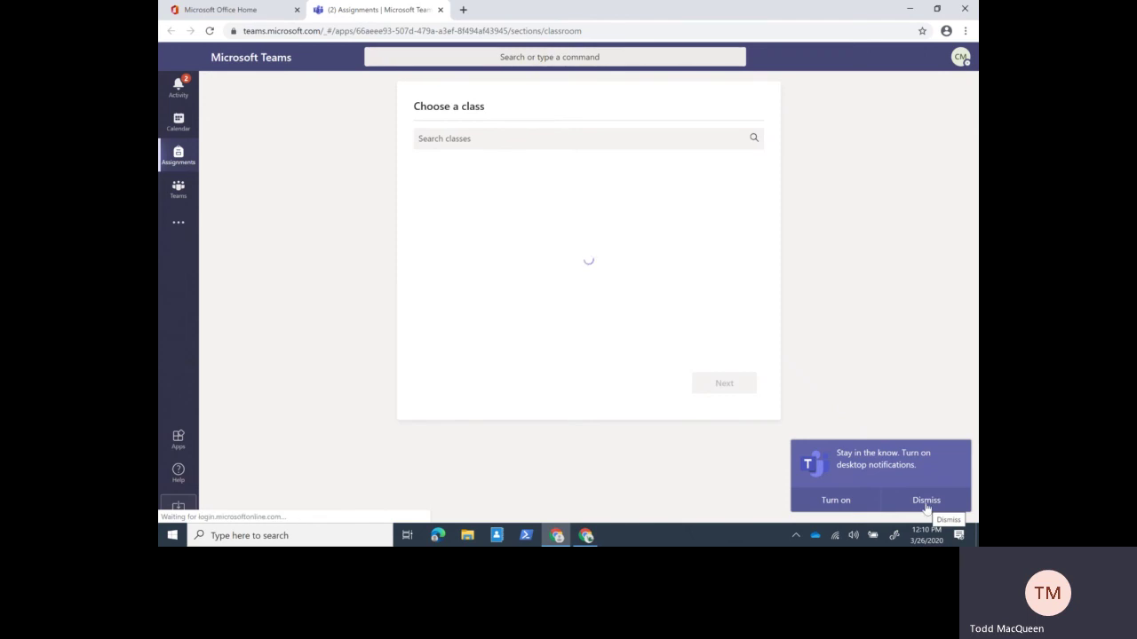
- Dismiss the desktop-notification prompt and go to the Teams page listing the class team
left_click(927, 501)
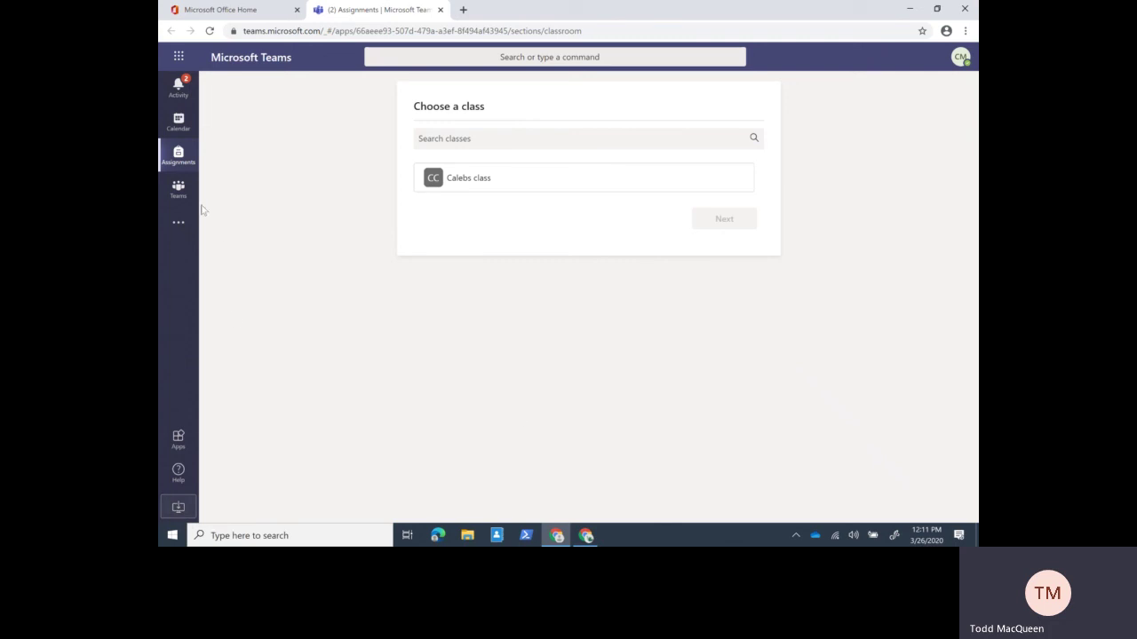
left_click(179, 189)
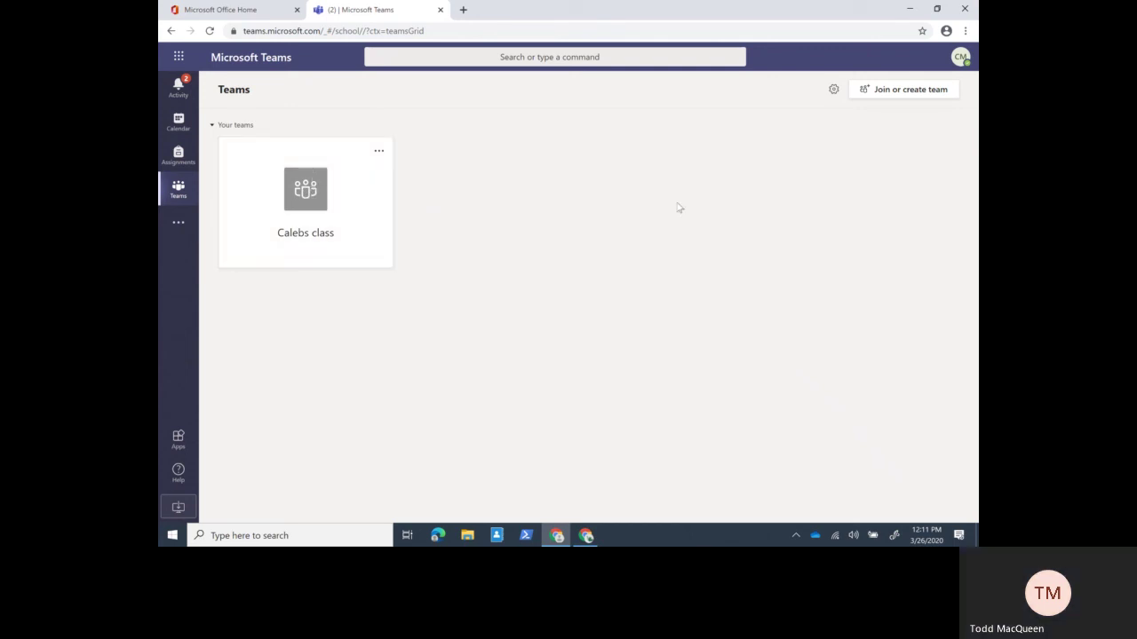
- Switch the teams layout to List in Settings, leaving the General channel shown
left_click(832, 92)
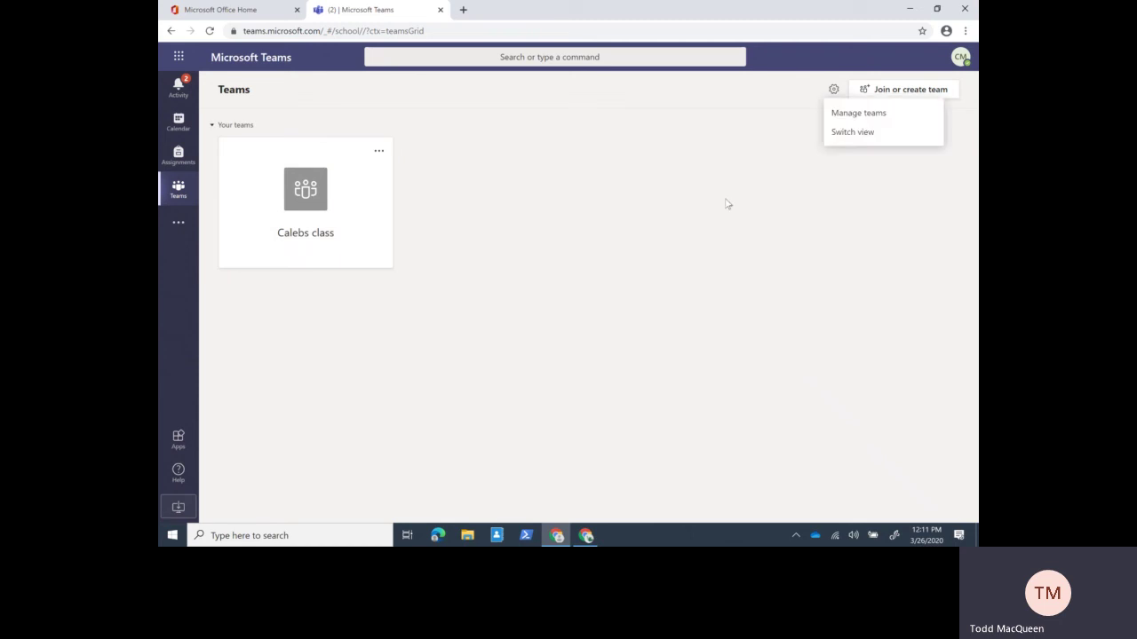
left_click(878, 133)
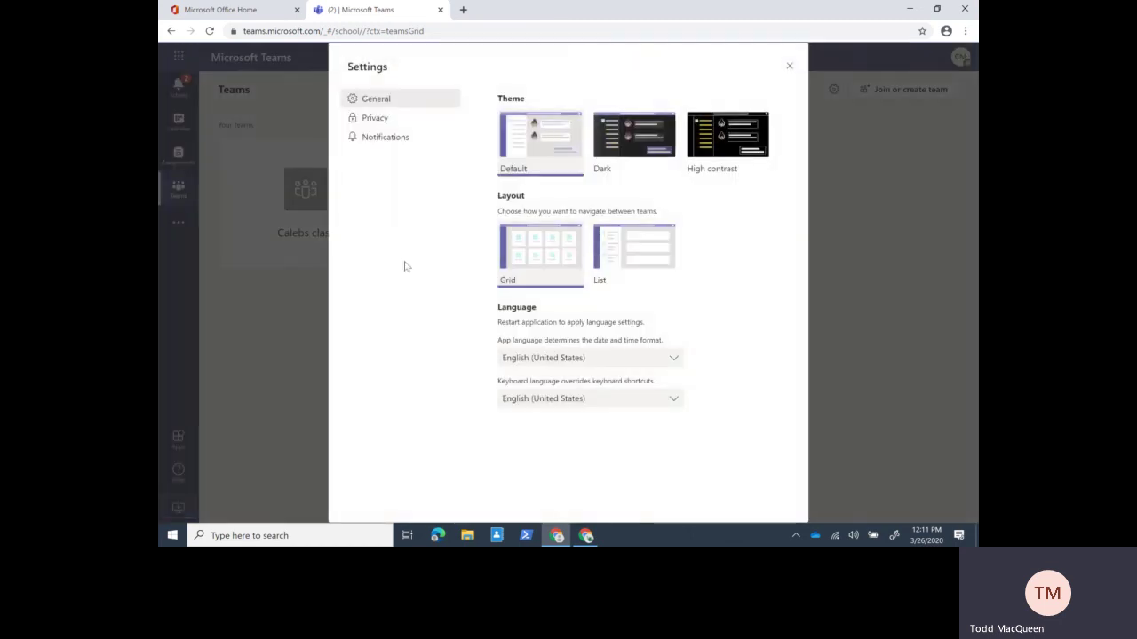
left_click(634, 268)
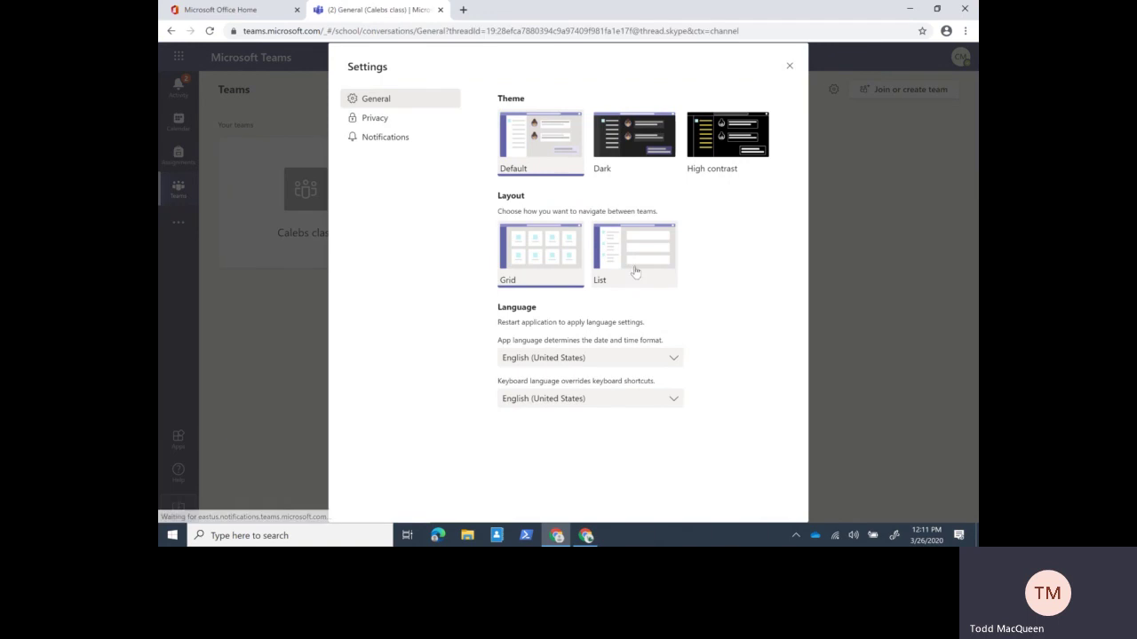
left_click(789, 67)
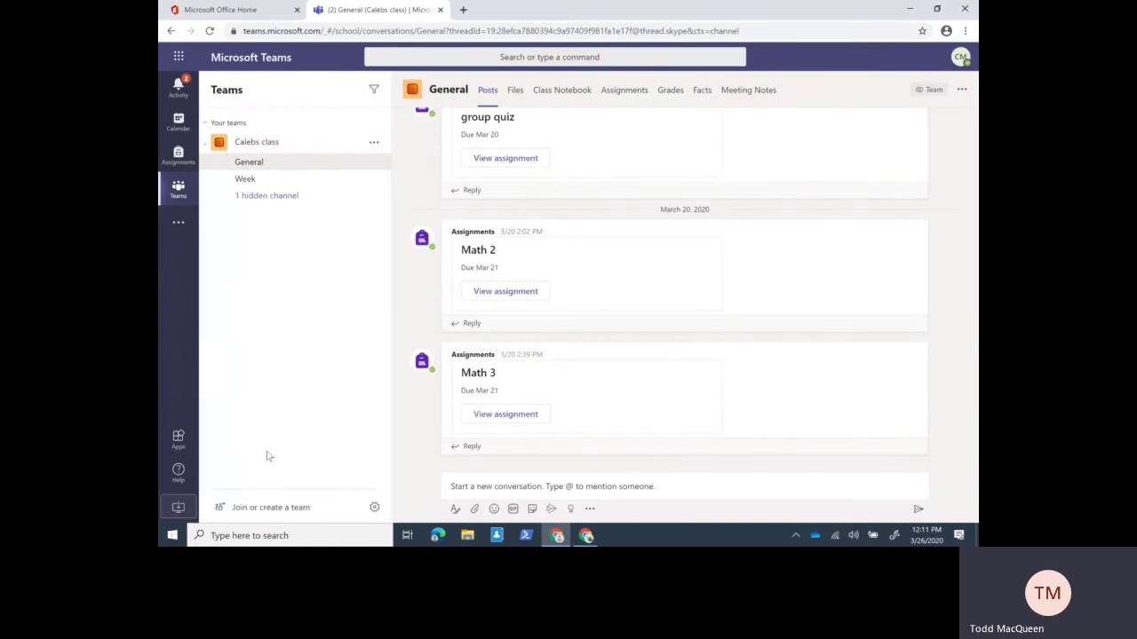
- Collapse the class team's General, Week and hidden channel entries
left_click(206, 142)
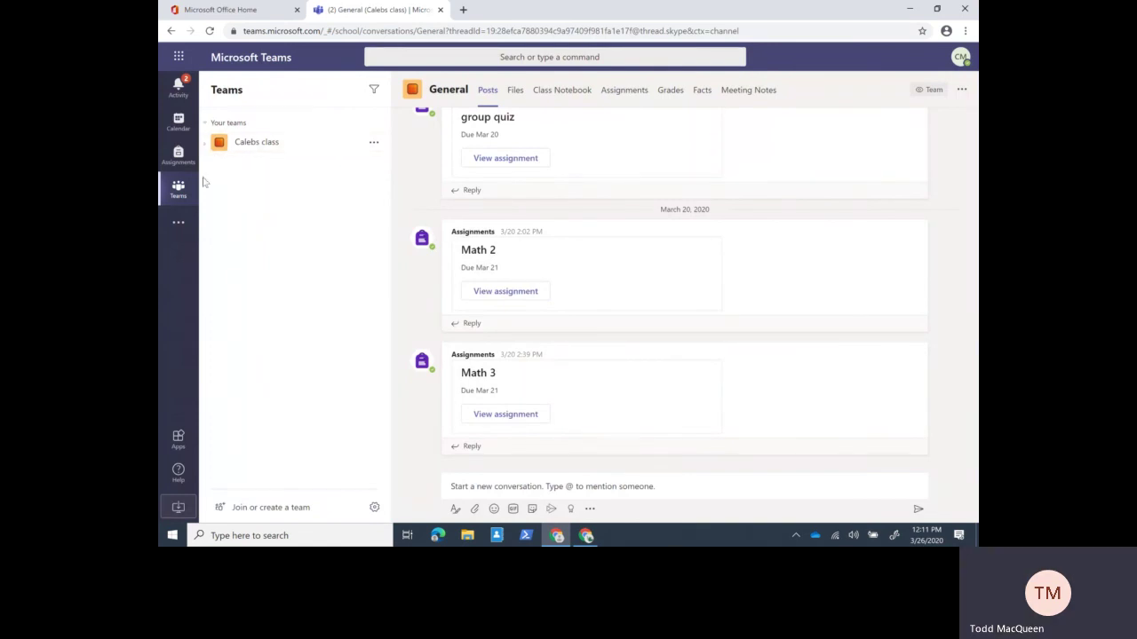
left_click(205, 146)
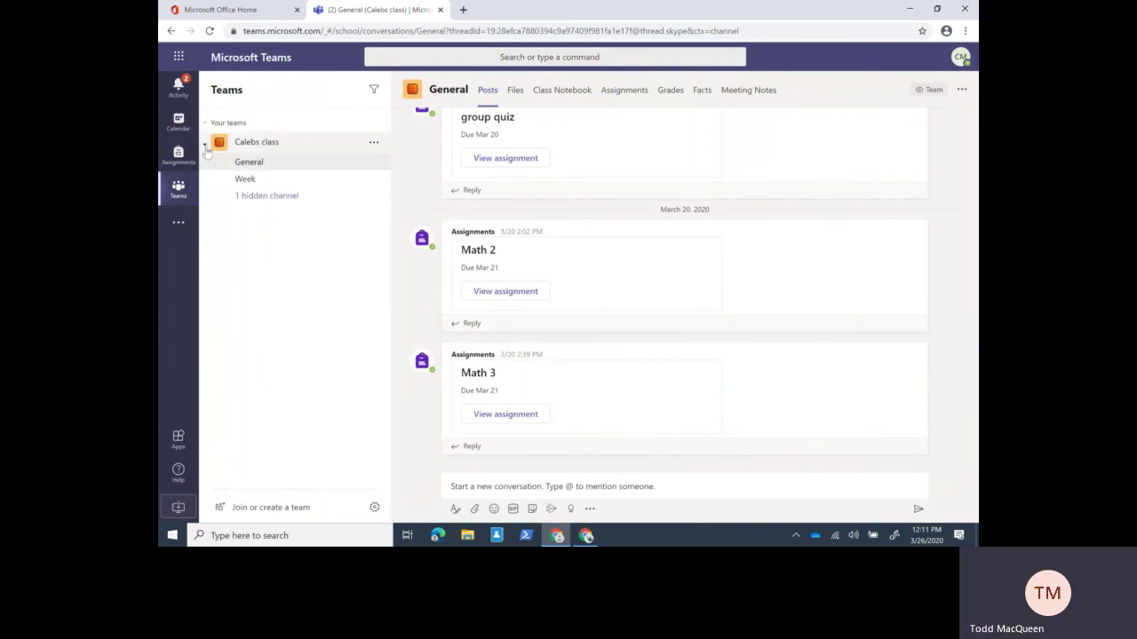
left_click(205, 148)
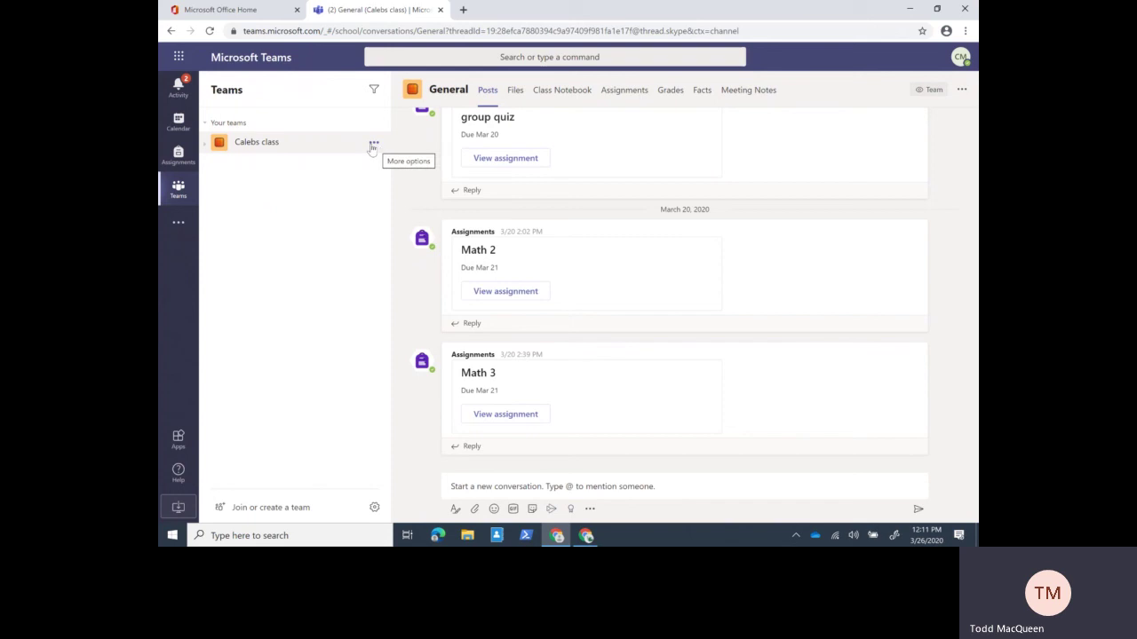
- Look through the team options, General channel options and Chrome menus without changing anything
left_click(374, 145)
left_click(374, 151)
left_click(961, 90)
left_click(960, 90)
left_click(966, 32)
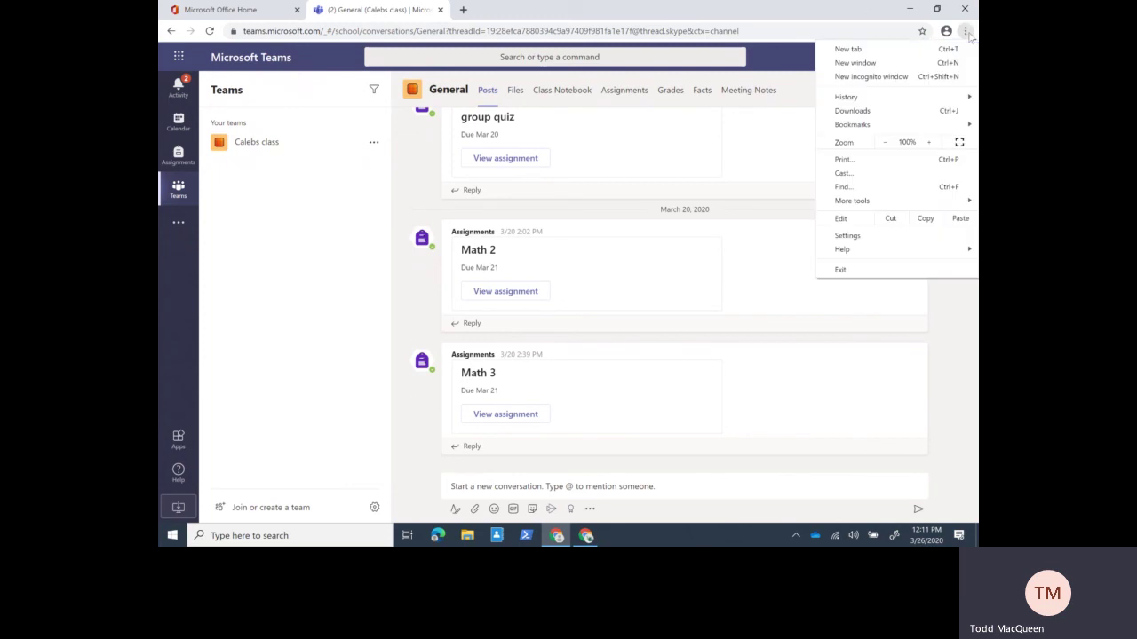
left_click(272, 302)
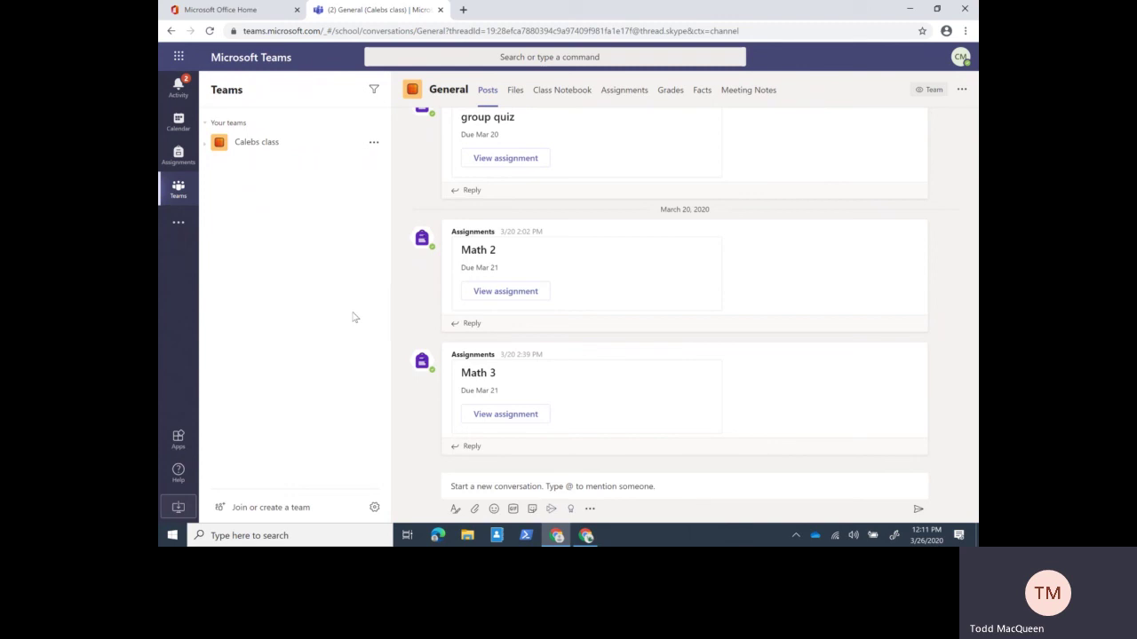
left_click(374, 507)
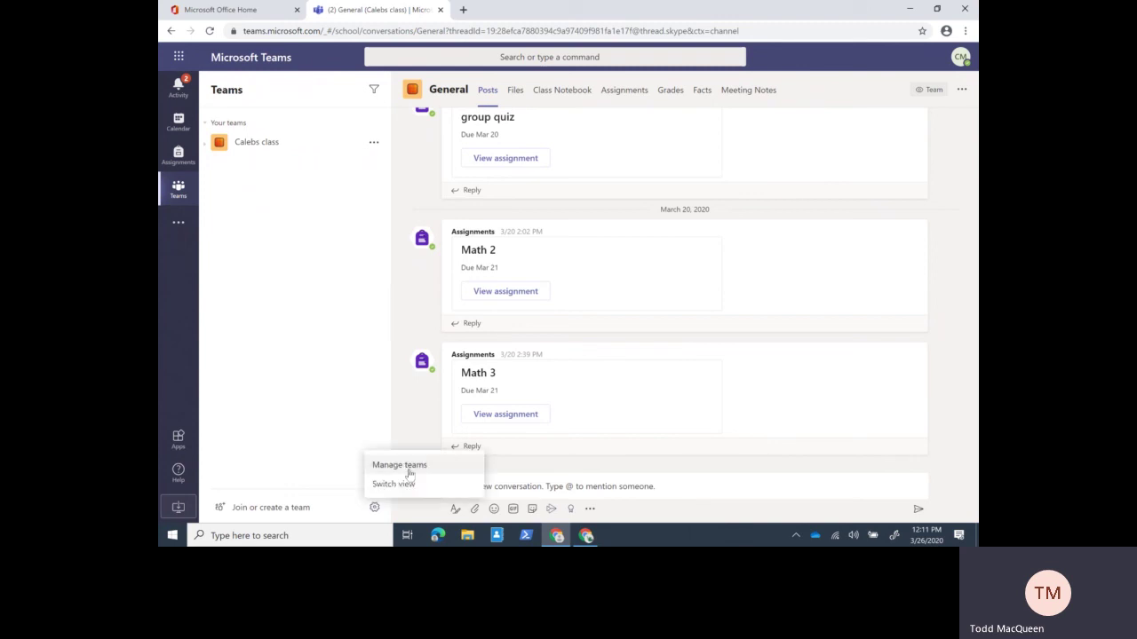
- Review Manage teams, keep the Grid layout, and open the Activity feed
left_click(410, 467)
left_click(375, 508)
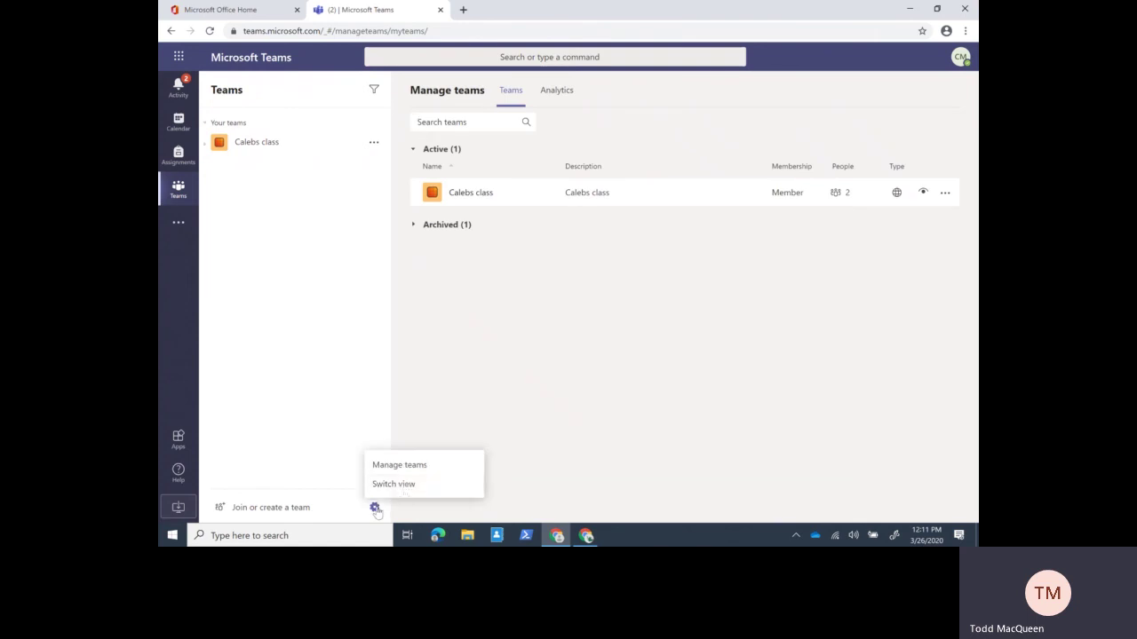
left_click(399, 486)
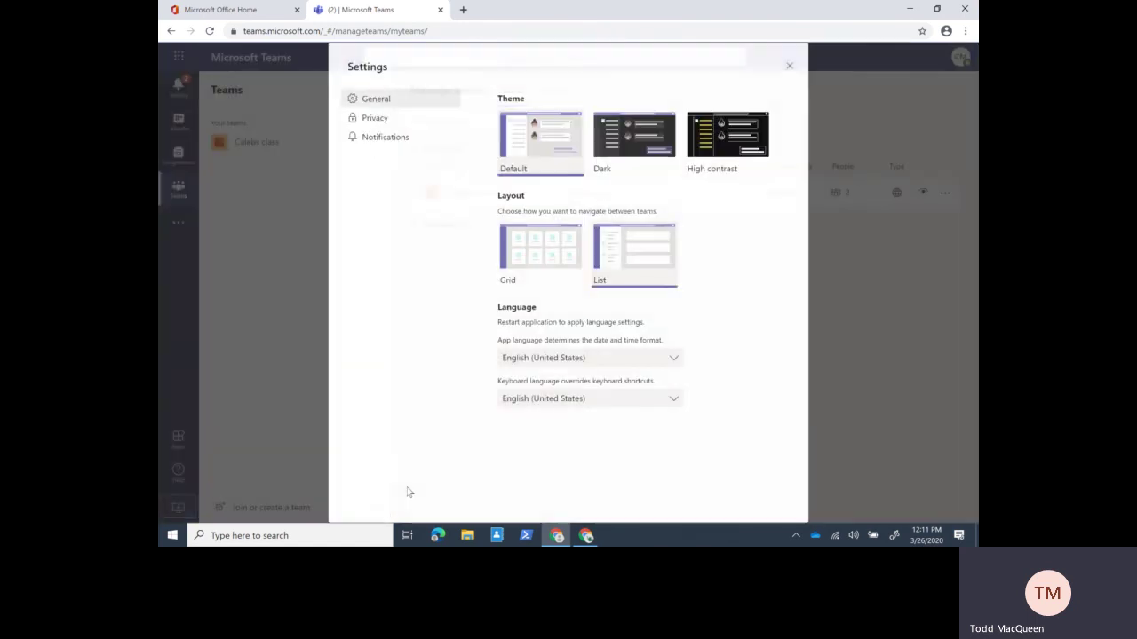
left_click(787, 71)
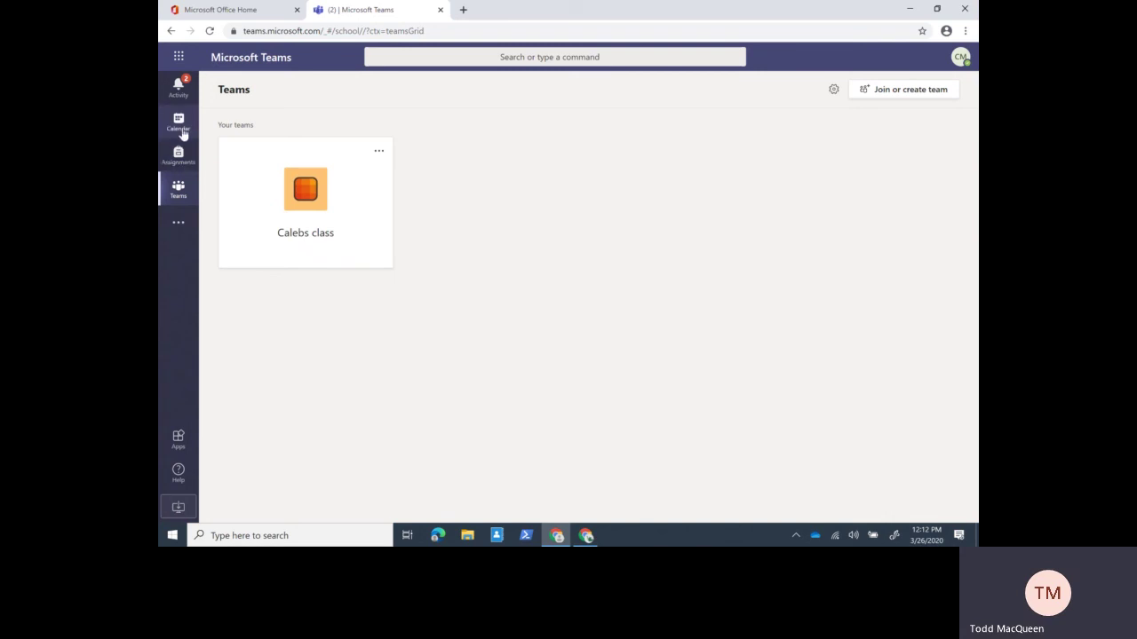
left_click(178, 100)
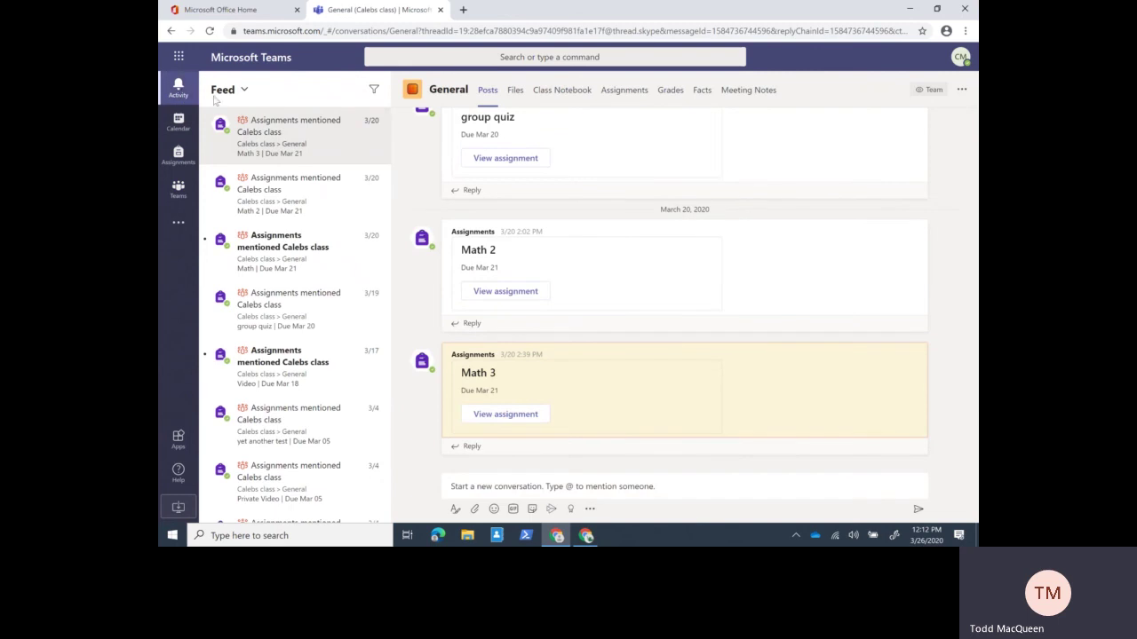
- Jump to the Math and Video assignment posts from the feed notifications
left_click(284, 253)
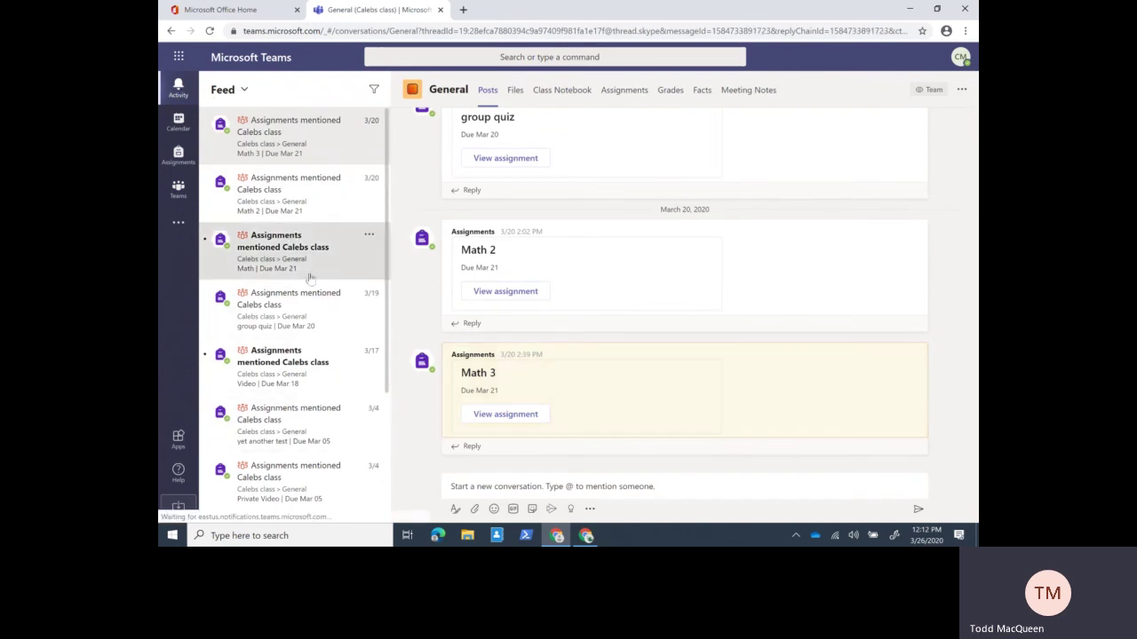
left_click(288, 366)
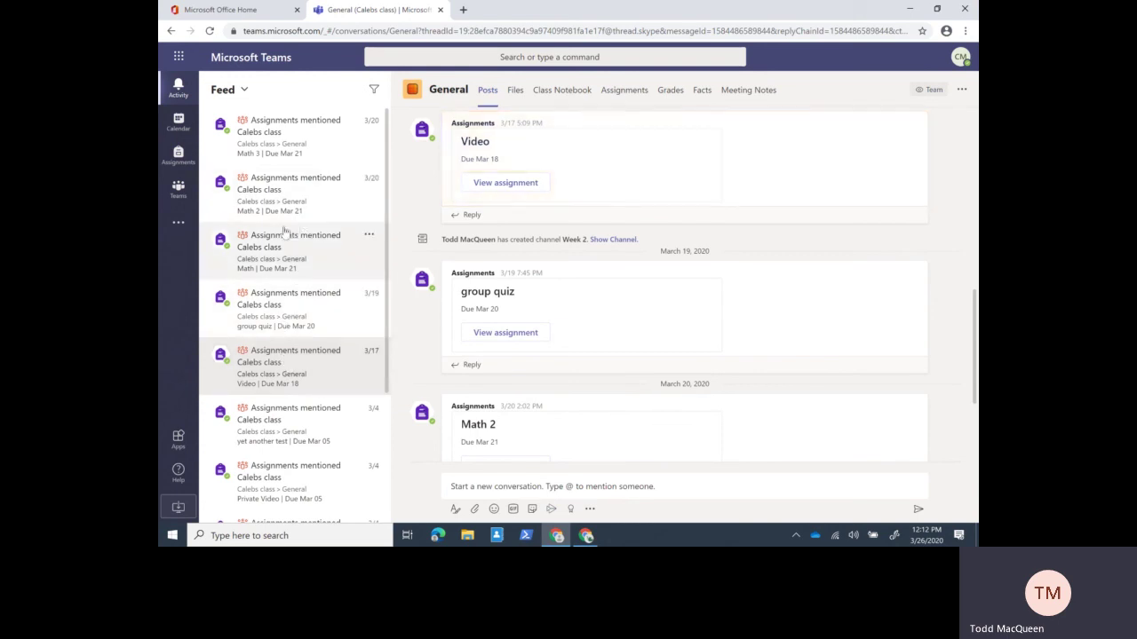
scroll(293, 232, "down", 2)
scroll(286, 238, "up", 2)
- Switch the pane to My Activity and back to Feed, then return to the class team
left_click(244, 91)
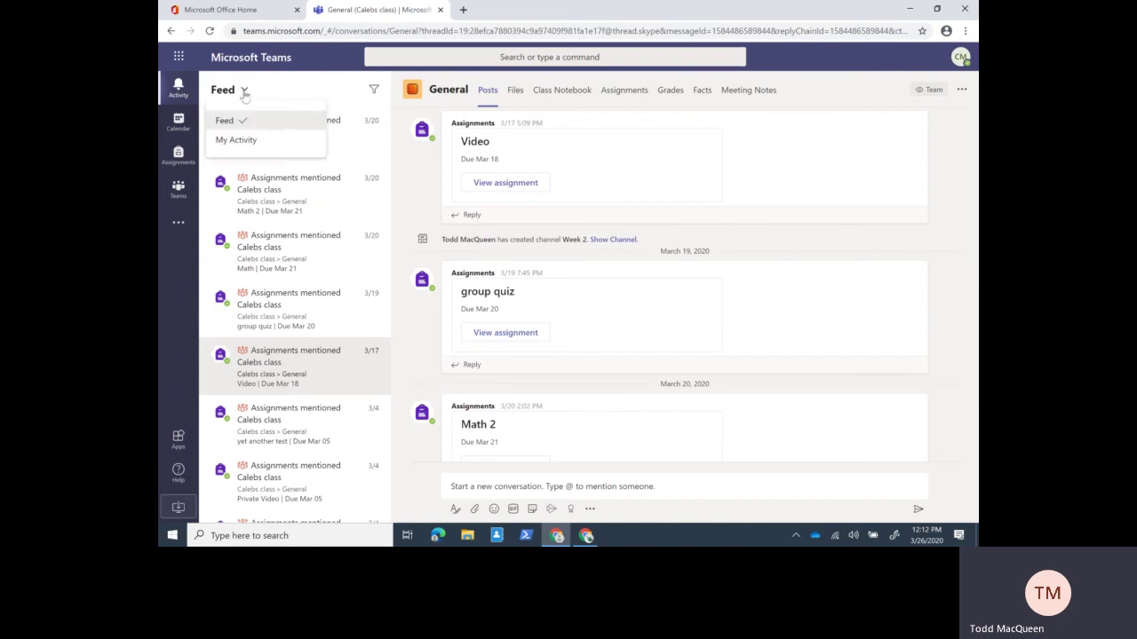
left_click(238, 141)
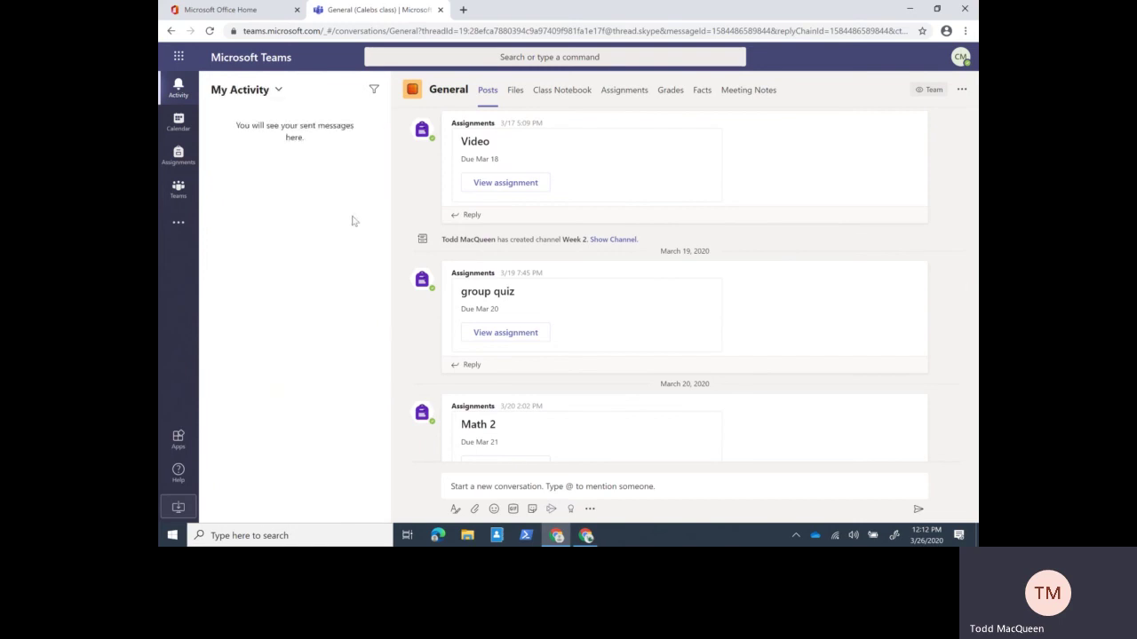
left_click(279, 92)
left_click(266, 120)
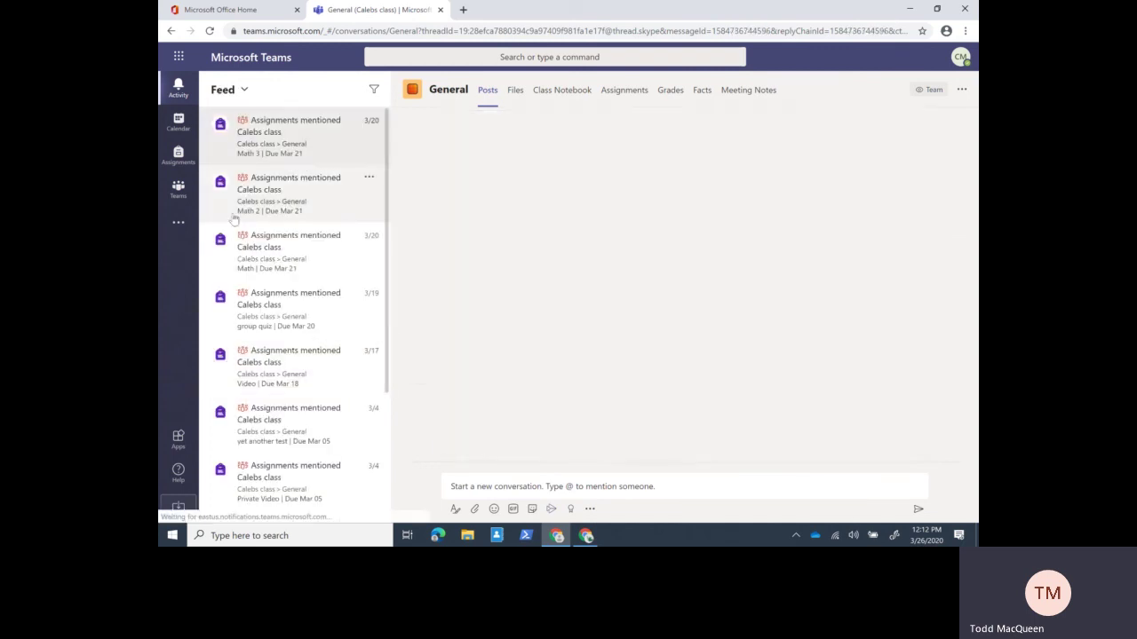
left_click(179, 203)
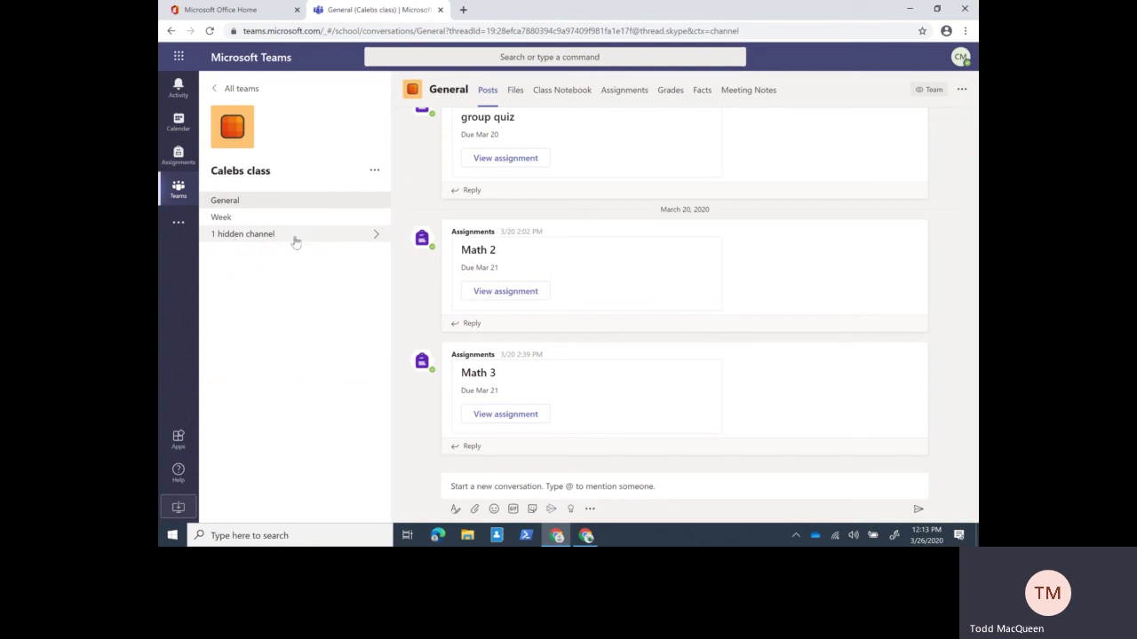
- Show the Week 2 channel from the team's hidden channels list
left_click(378, 237)
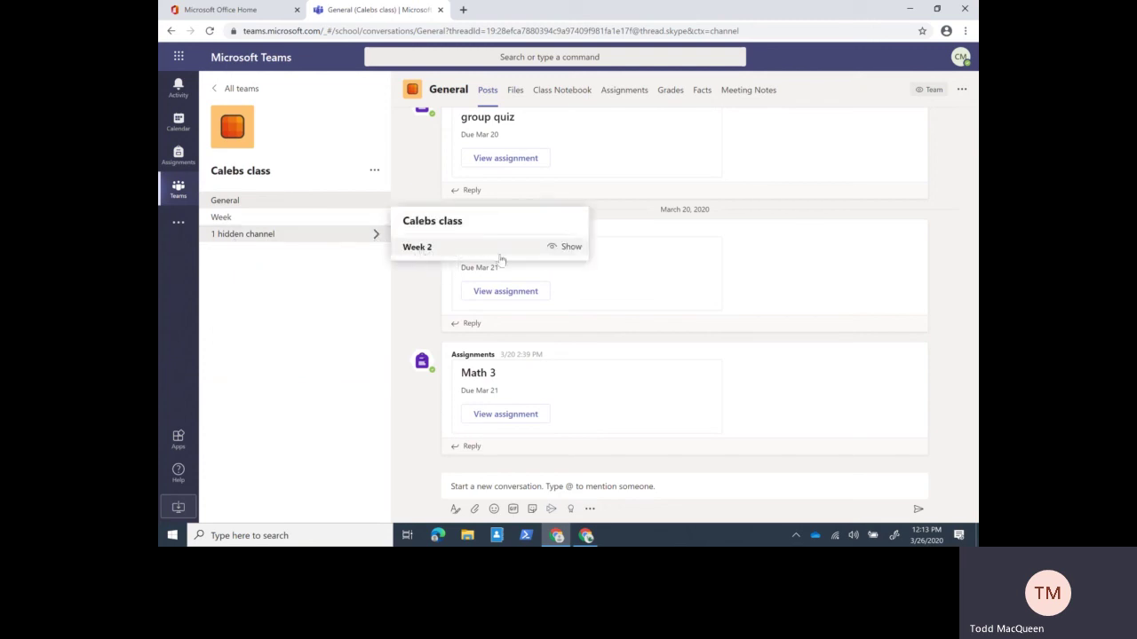
left_click(557, 250)
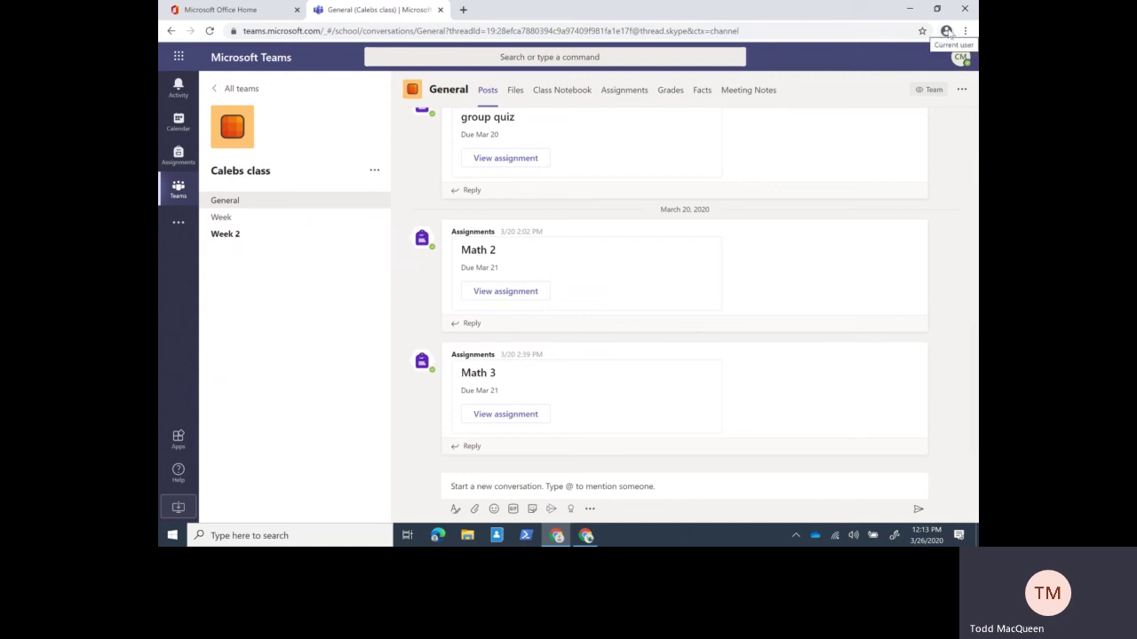
- Add a Chrome profile with the elephant avatar, a typed profile name, and a desktop shortcut
left_click(947, 31)
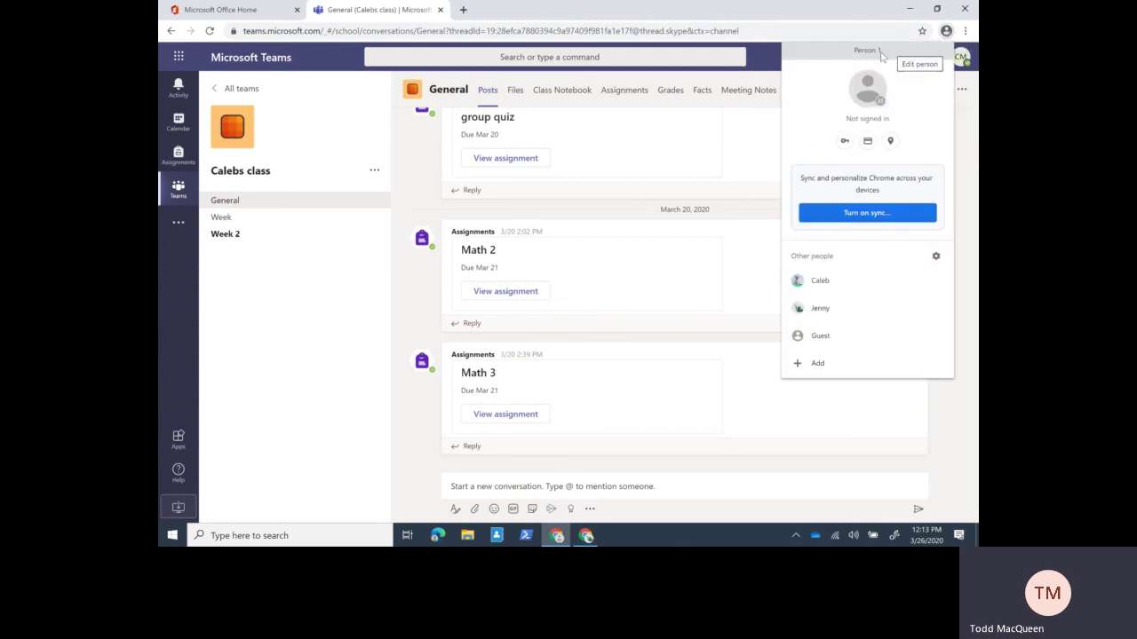
left_click(817, 363)
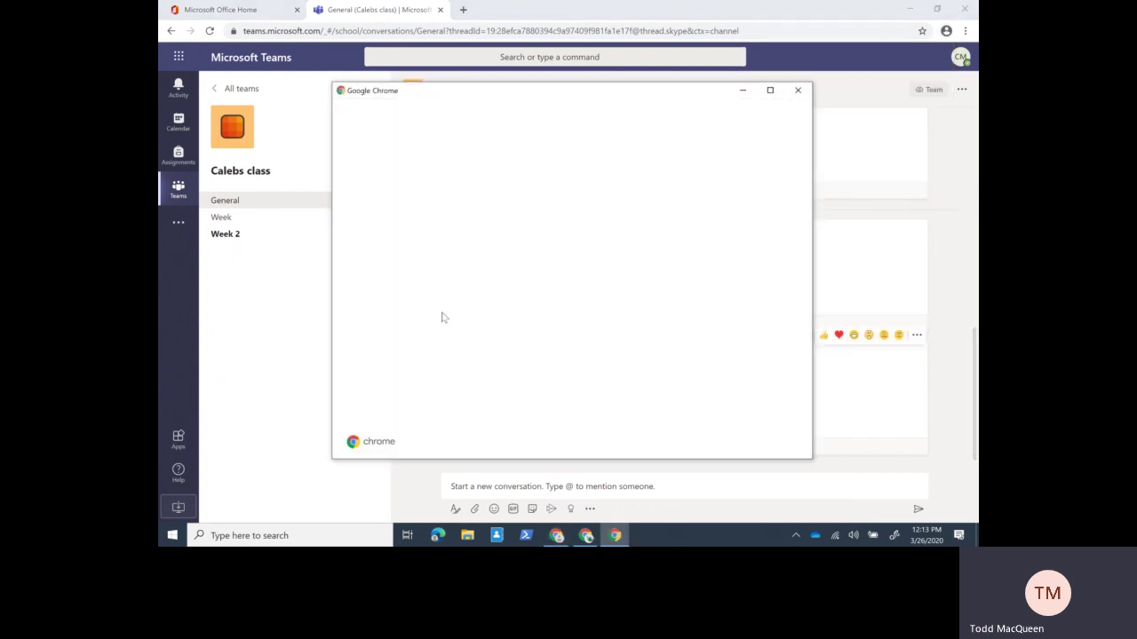
left_click(647, 243)
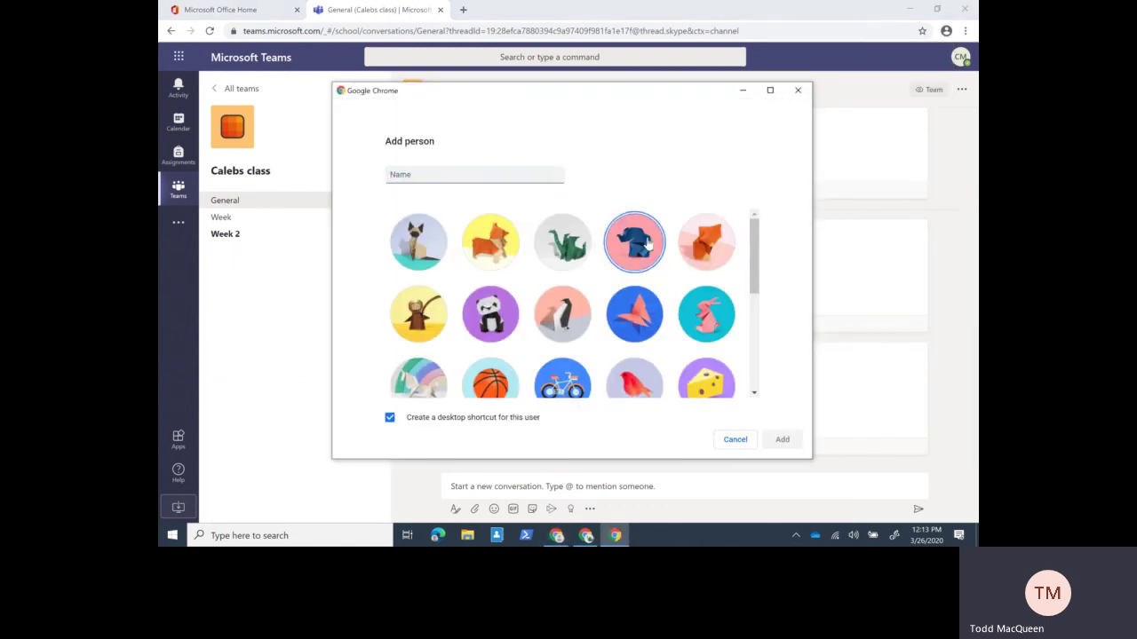
left_click(414, 177)
type("Bob")
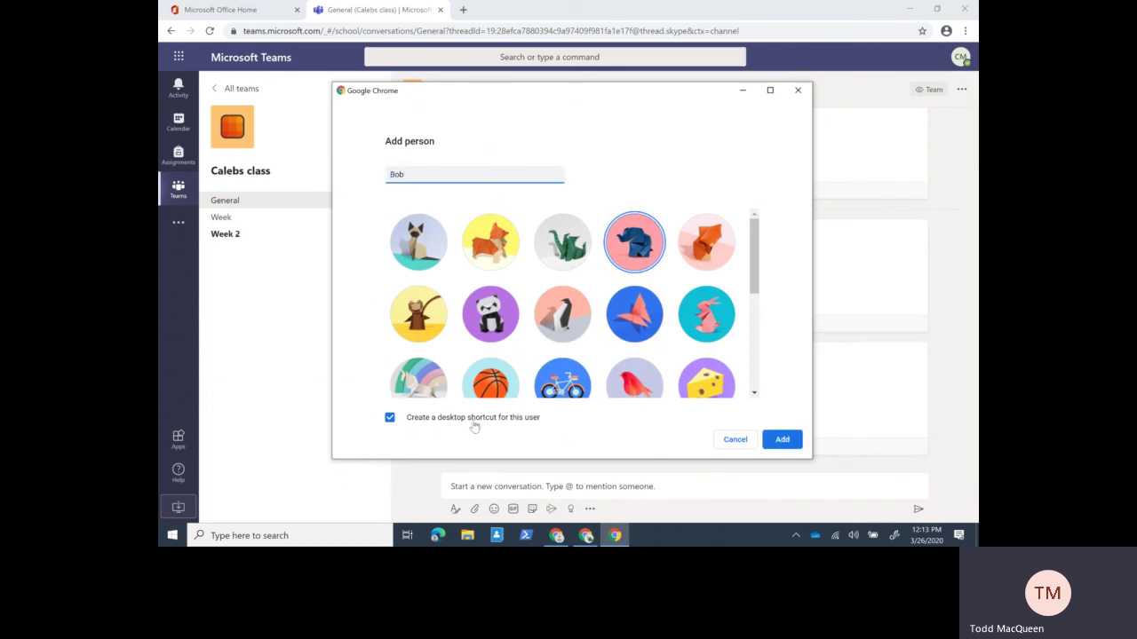
left_click(390, 421)
left_click(391, 421)
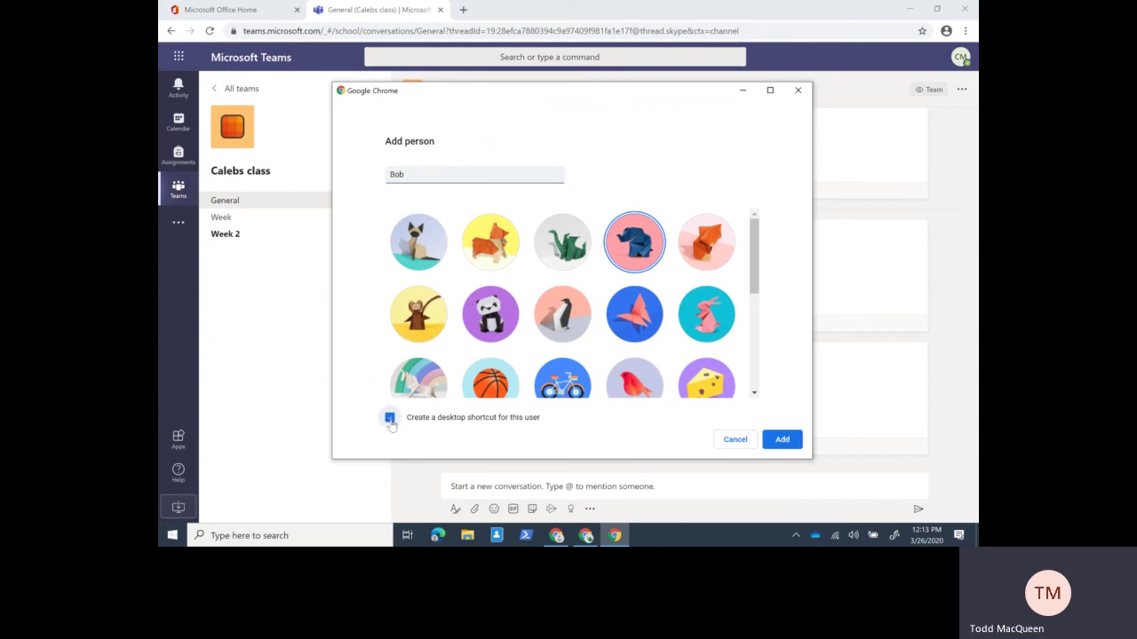
left_click(791, 446)
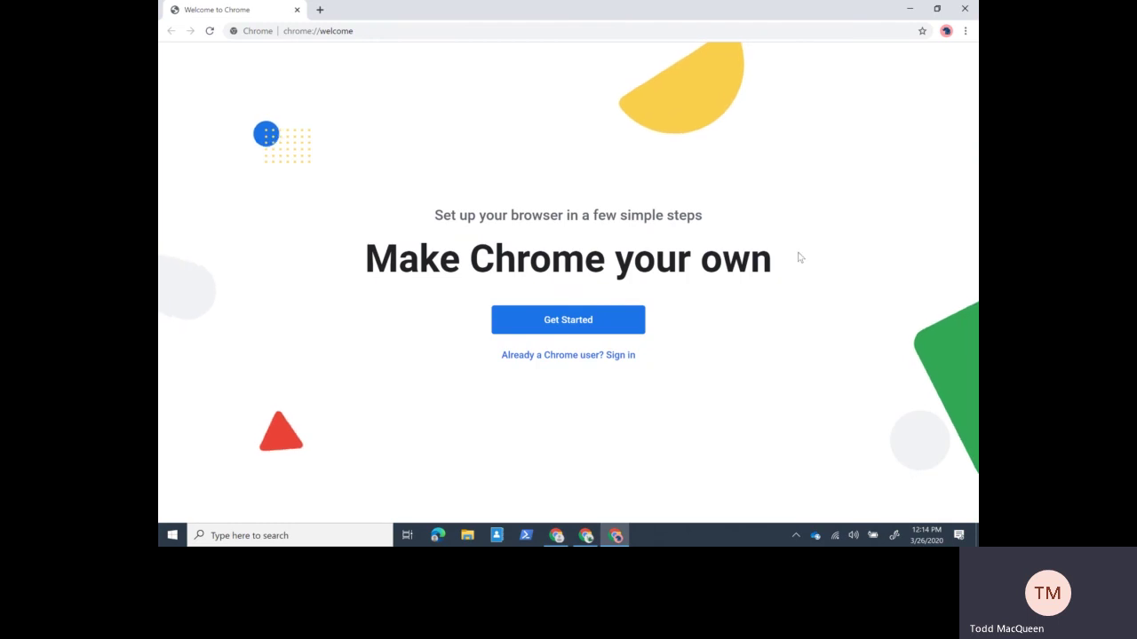
- Minimize the three Chrome windows and move the new profile's desktop shortcut below the other icons
left_click(908, 9)
left_click(908, 11)
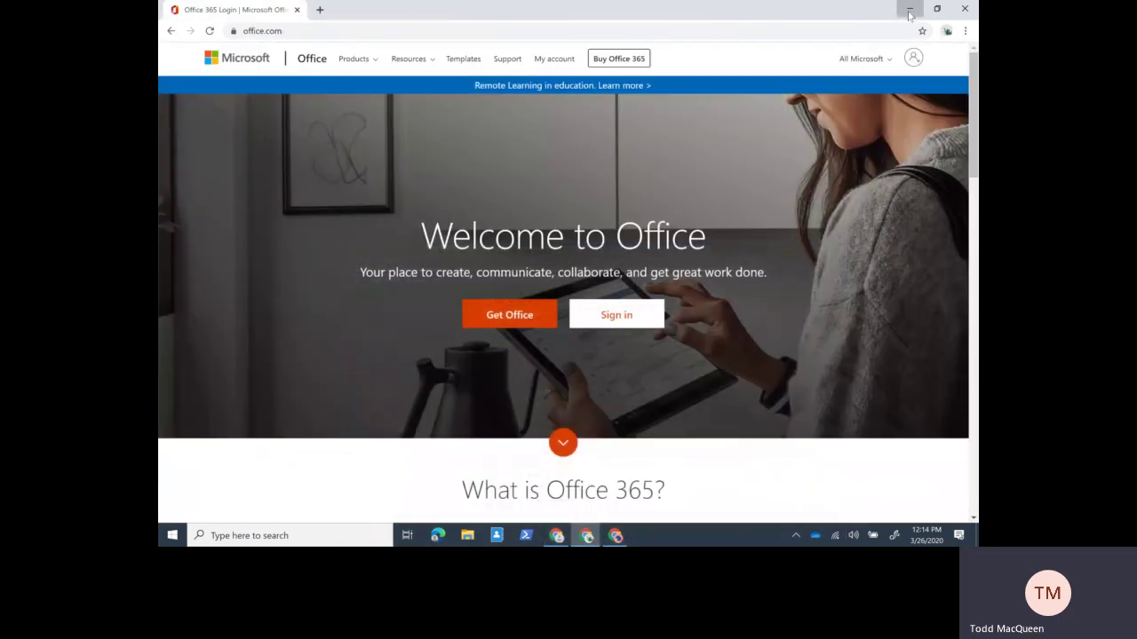
left_click(909, 11)
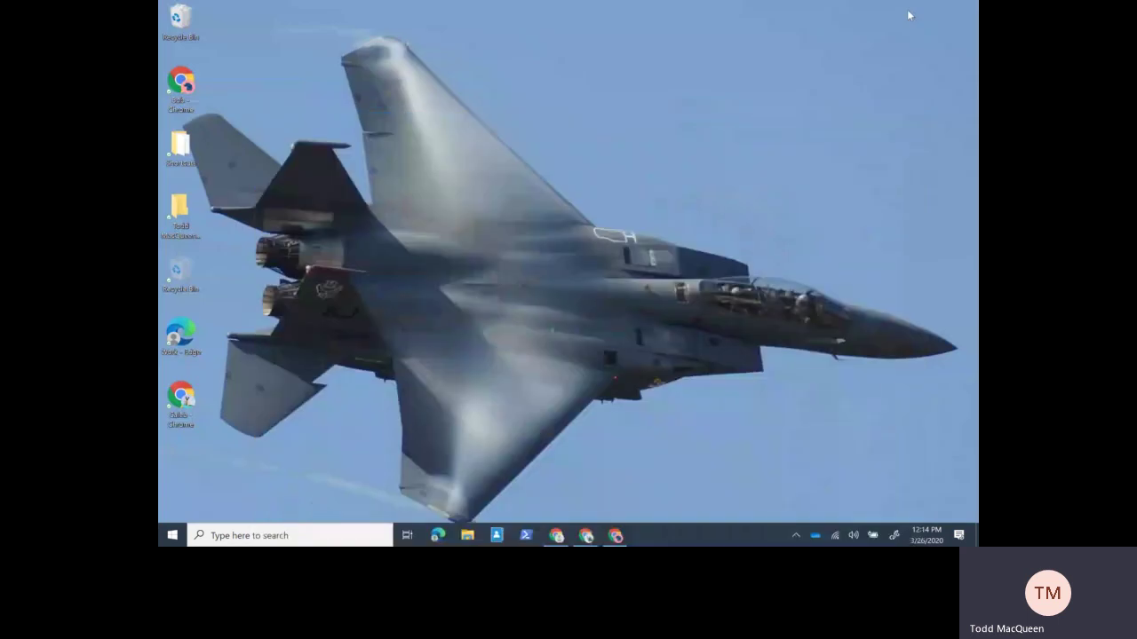
left_click_drag(180, 85, 302, 479)
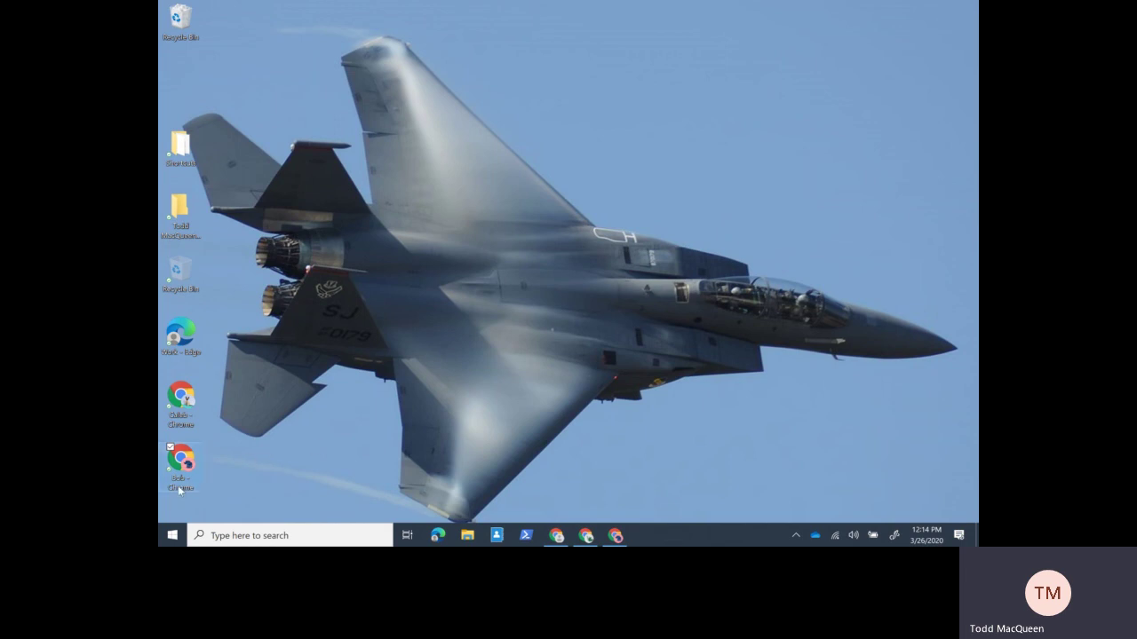
- Close the Teams, welcome and Office Chrome windows, then launch Chrome in the student's existing profile
left_click(551, 536)
left_click(965, 14)
left_click(585, 535)
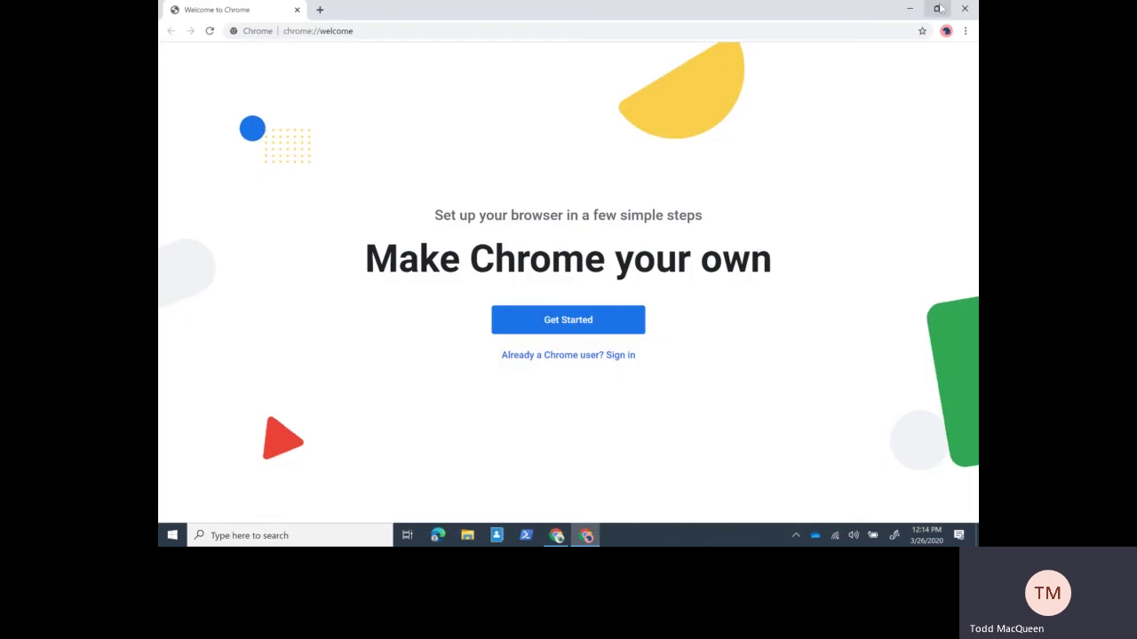
left_click(966, 14)
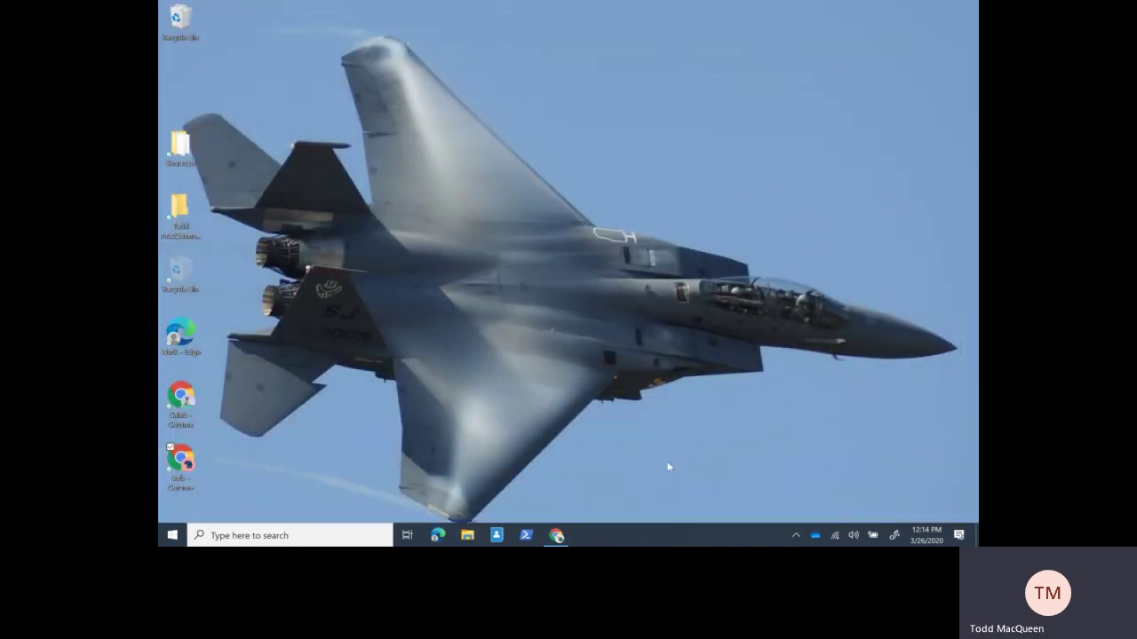
left_click(556, 537)
left_click(966, 9)
double_click(187, 399)
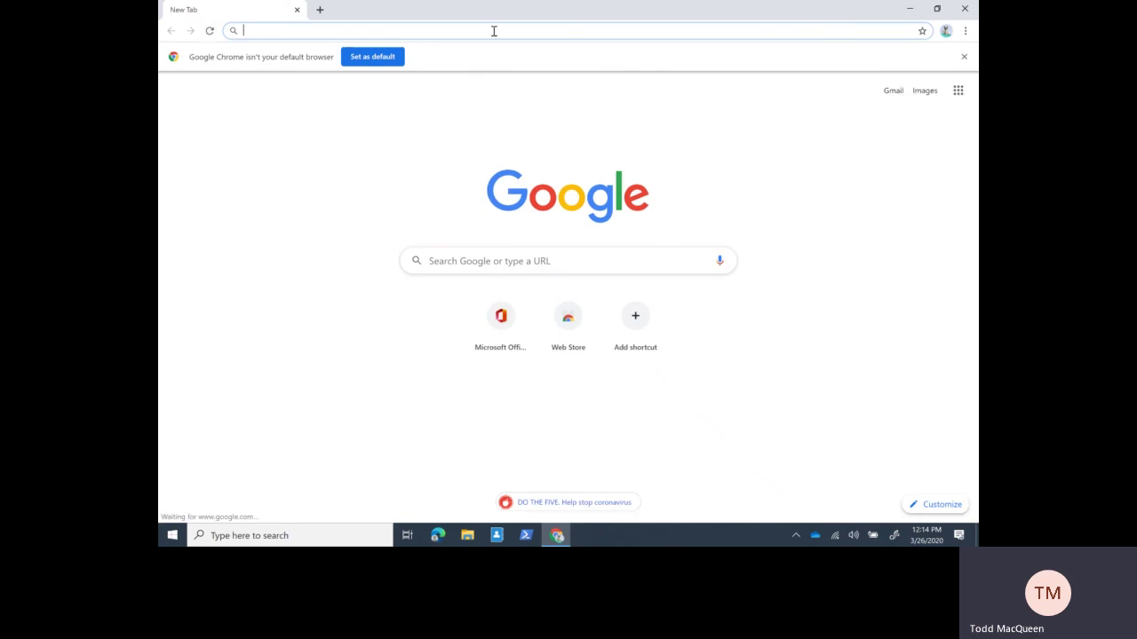
- Load office.com in the student's profile, then open a window for the new profile from the profile list
type("o")
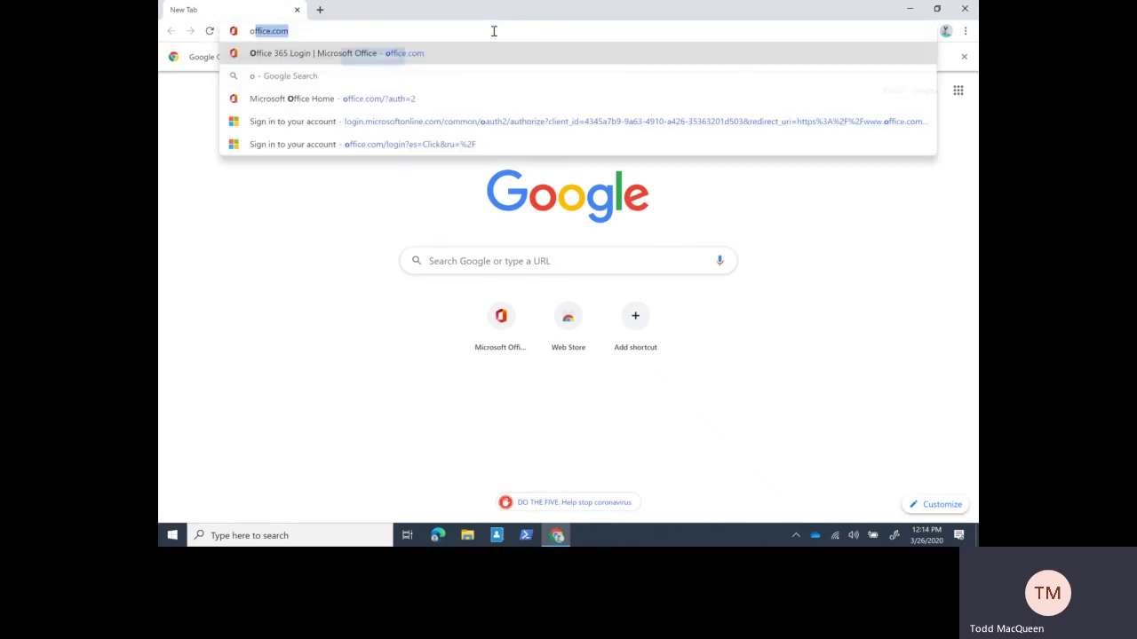
type("ffice.com")
key("Return")
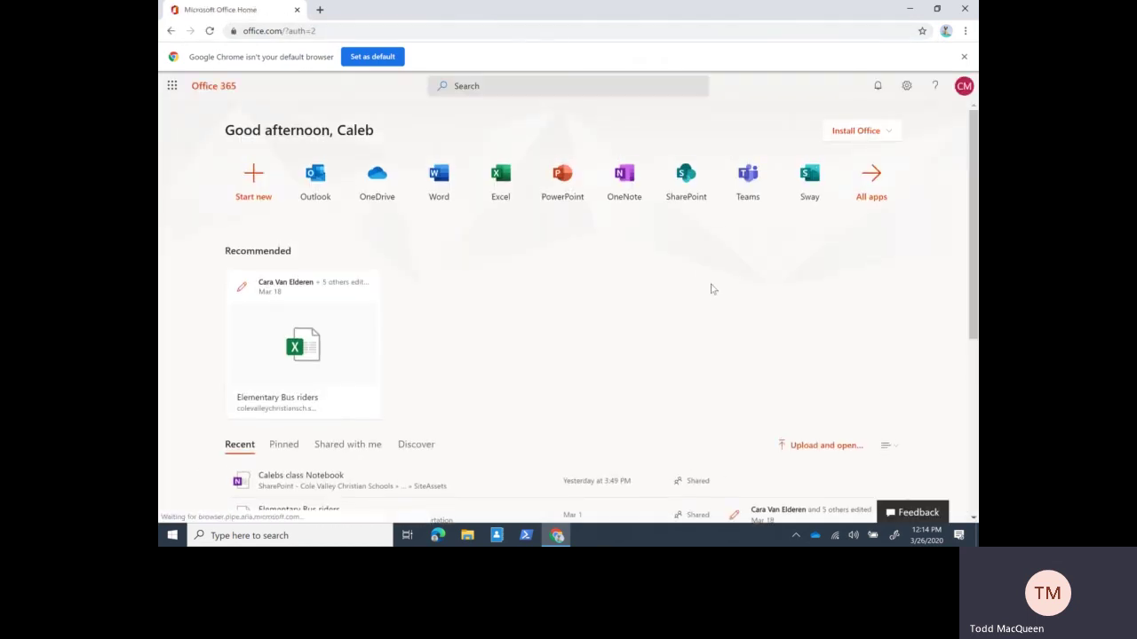
left_click(946, 32)
left_click(850, 290)
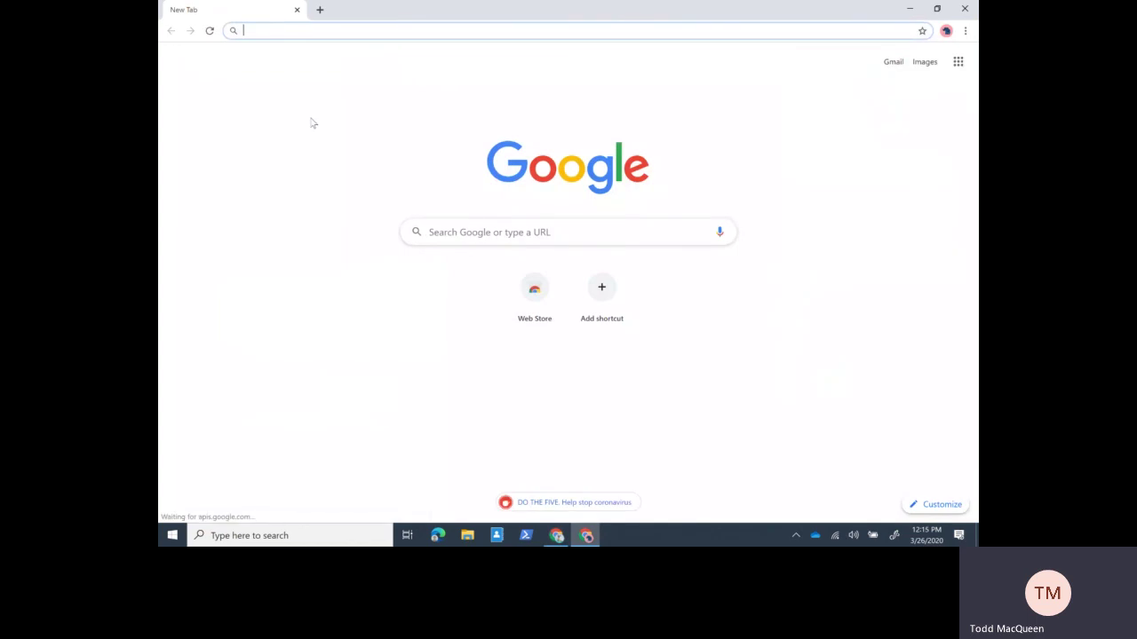
- Load office.com in the new profile, then in another profile's window, reaching the signed-out welcome page
type("office.com")
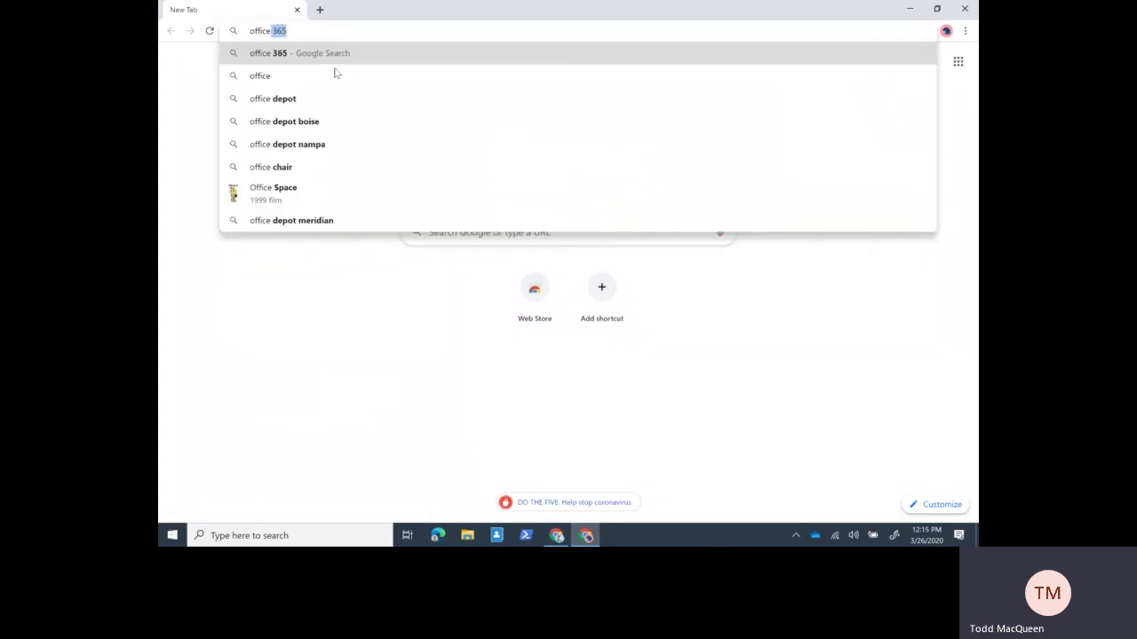
key("Return")
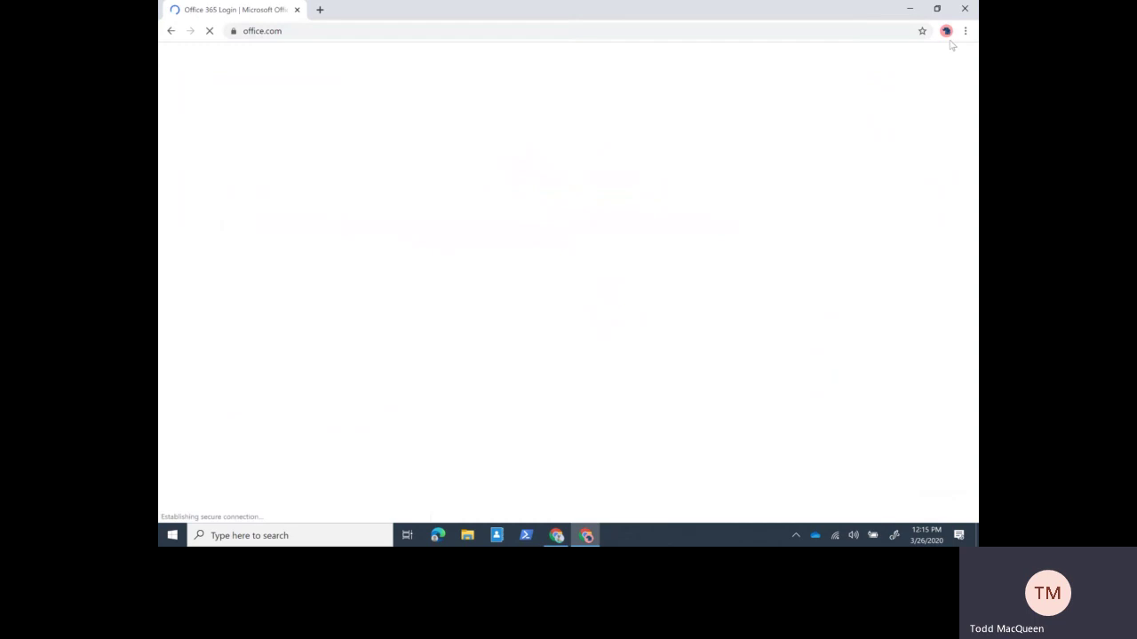
left_click(945, 31)
left_click(821, 308)
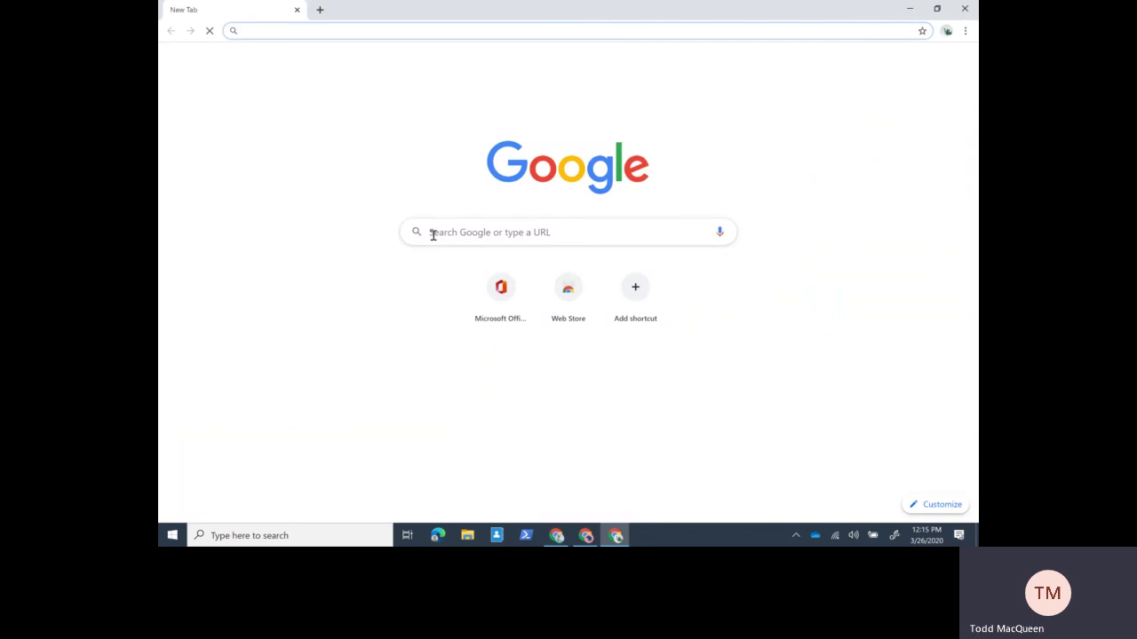
type("office.")
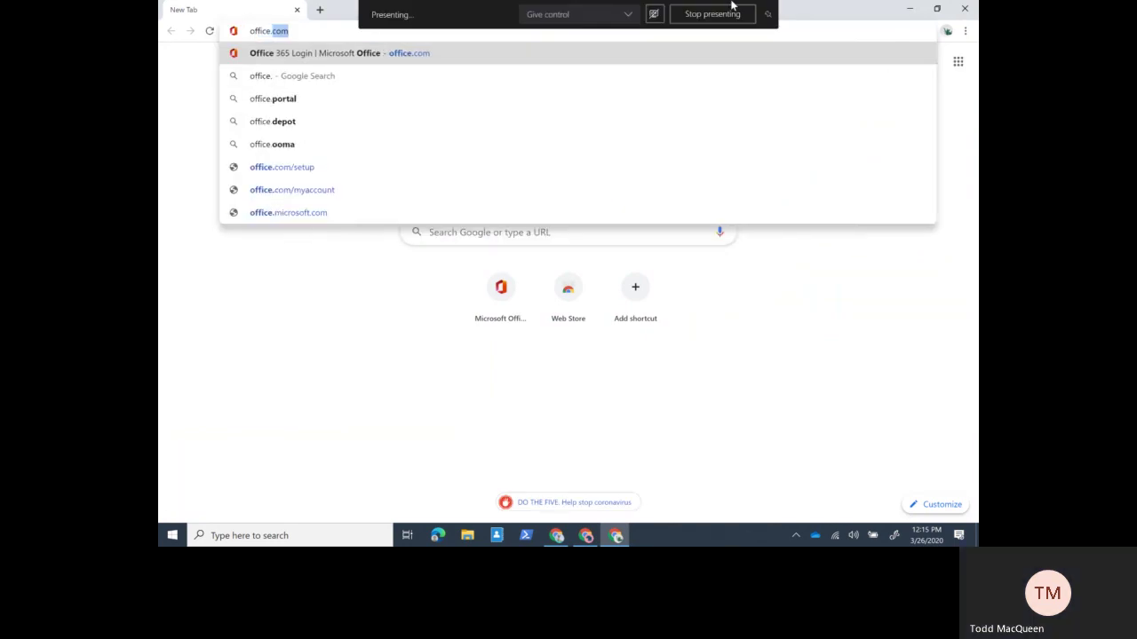
key("Return")
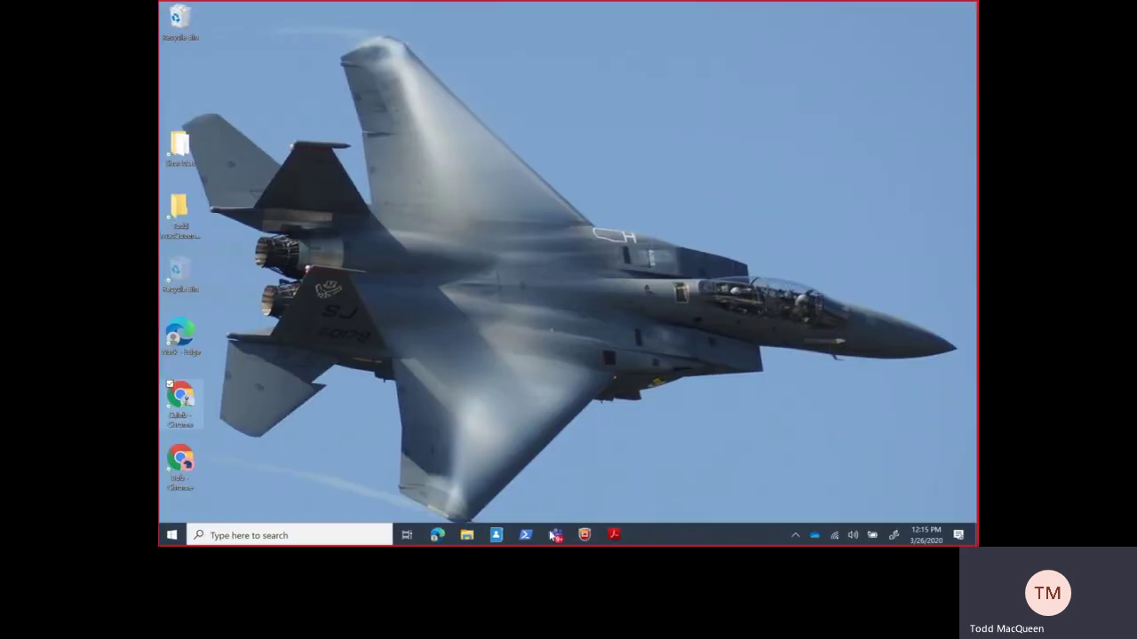
mouse_move(556, 534)
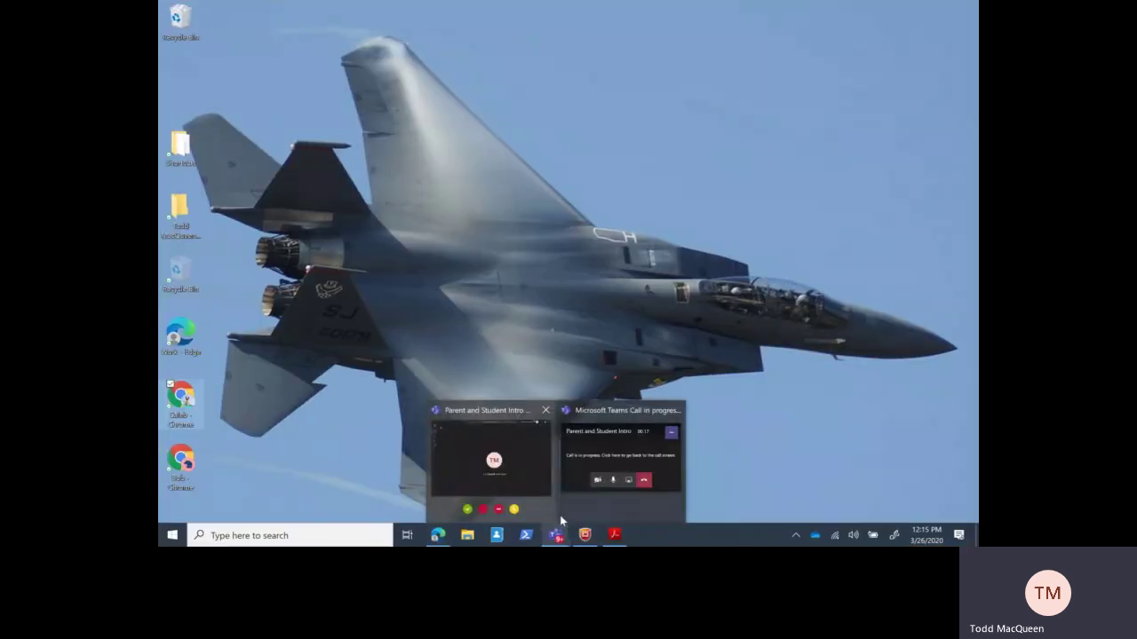